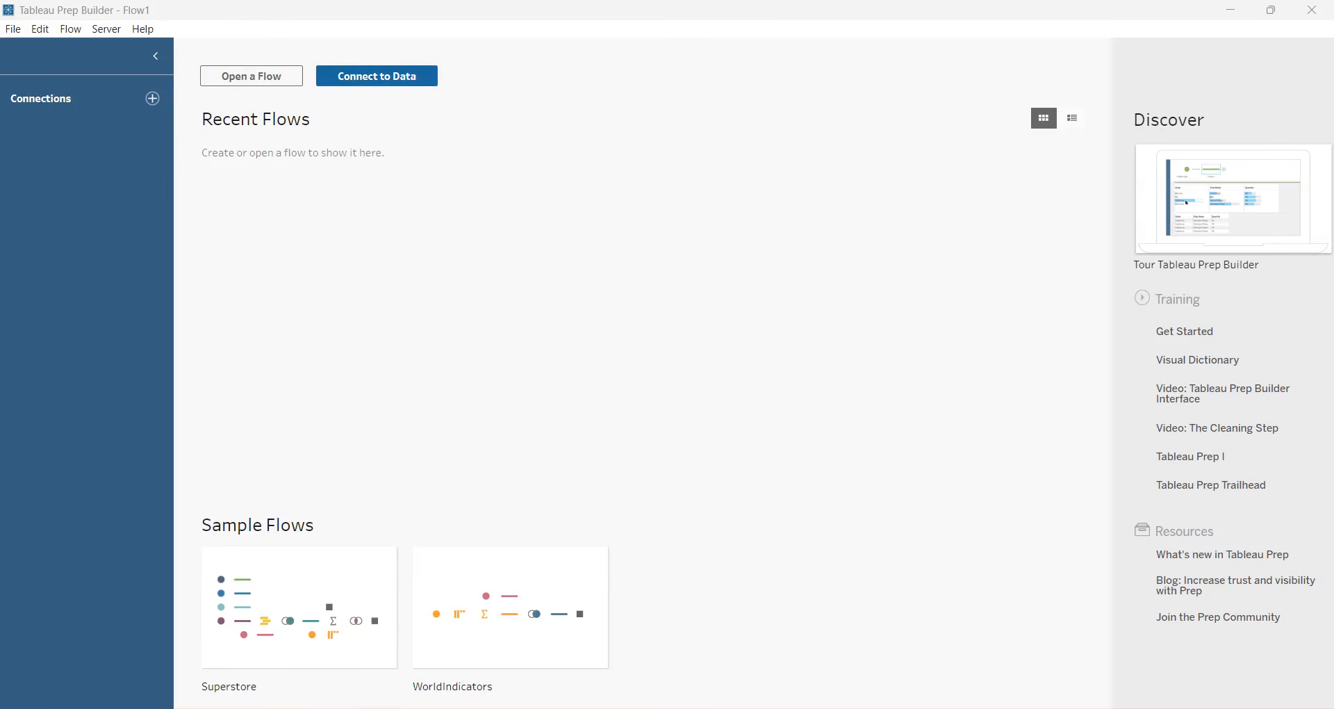
Step: Browse the list of available data connections, from file types through servers to the additional partner connectors, and close it
{"action": "left_click", "coordinate": [152, 98]}
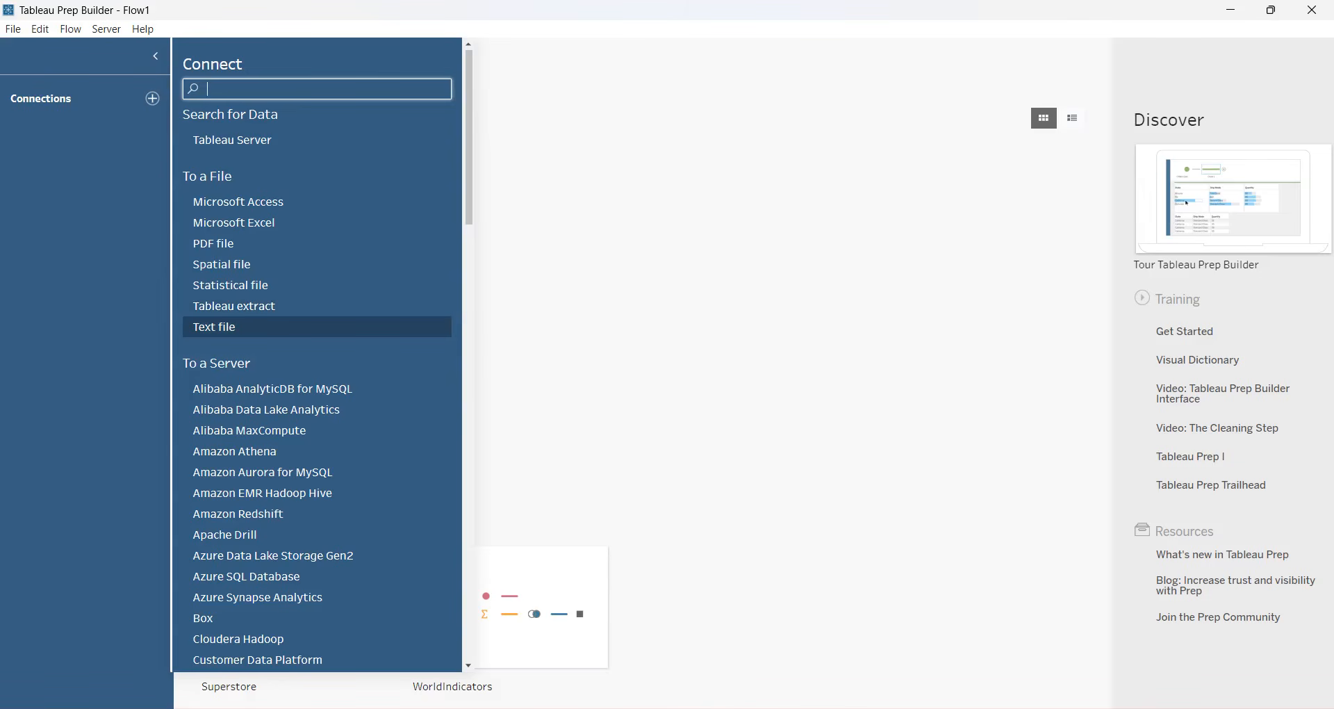
{"action": "scroll", "coordinate": [317, 428], "scroll_direction": "down", "scroll_amount": 5}
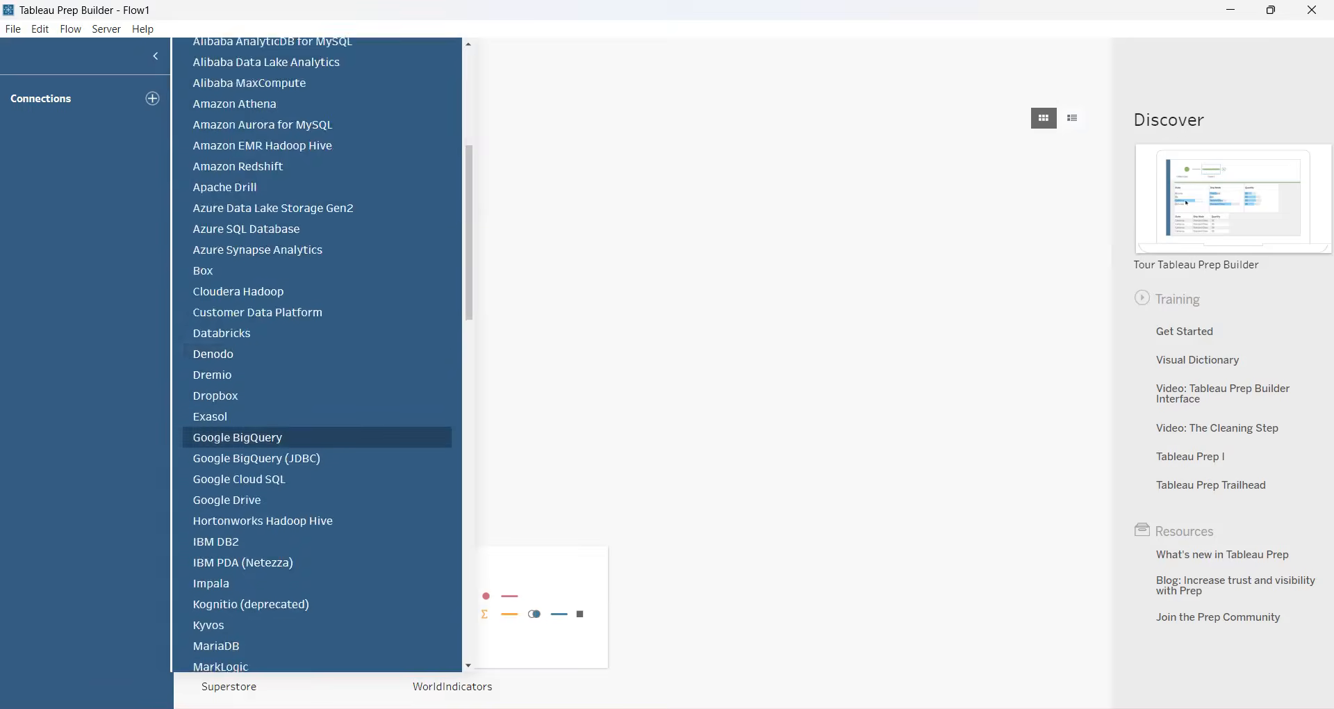
{"action": "scroll", "coordinate": [317, 437], "scroll_direction": "down", "scroll_amount": 4}
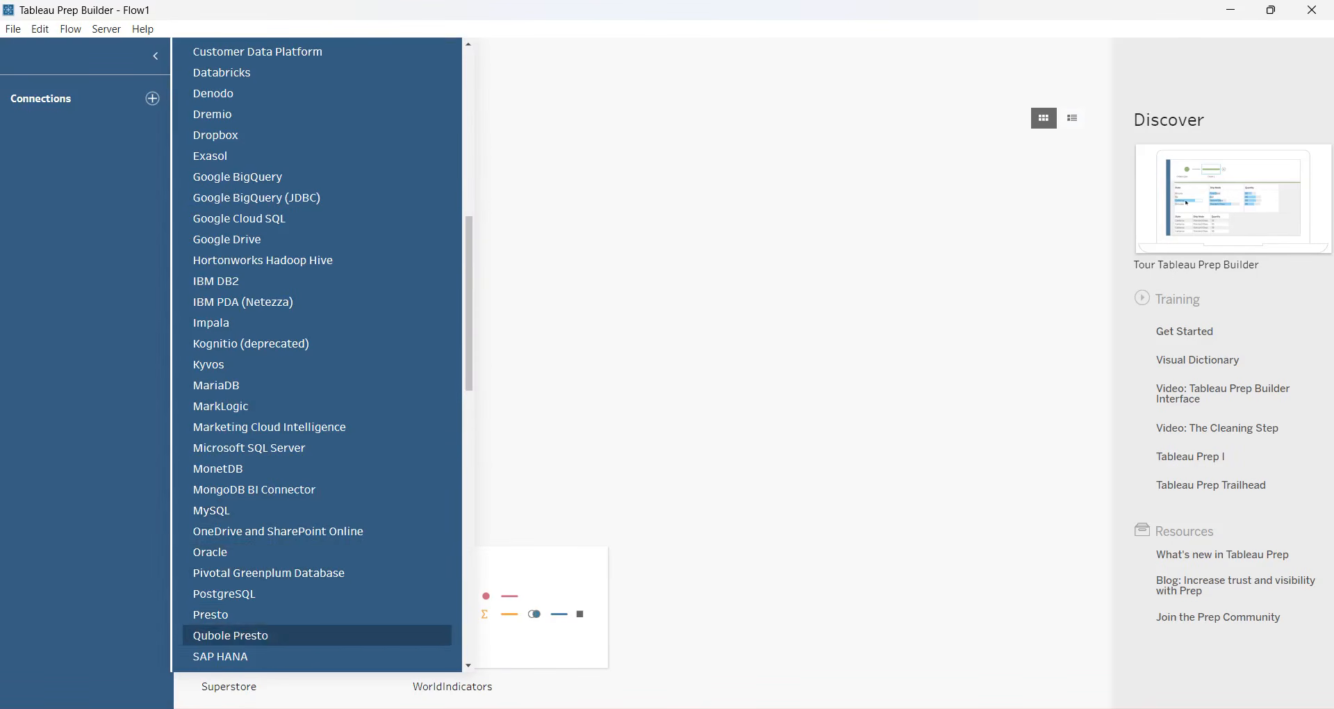
{"action": "scroll", "coordinate": [317, 594], "scroll_direction": "down", "scroll_amount": 1}
{"action": "scroll", "coordinate": [317, 595], "scroll_direction": "down", "scroll_amount": 2}
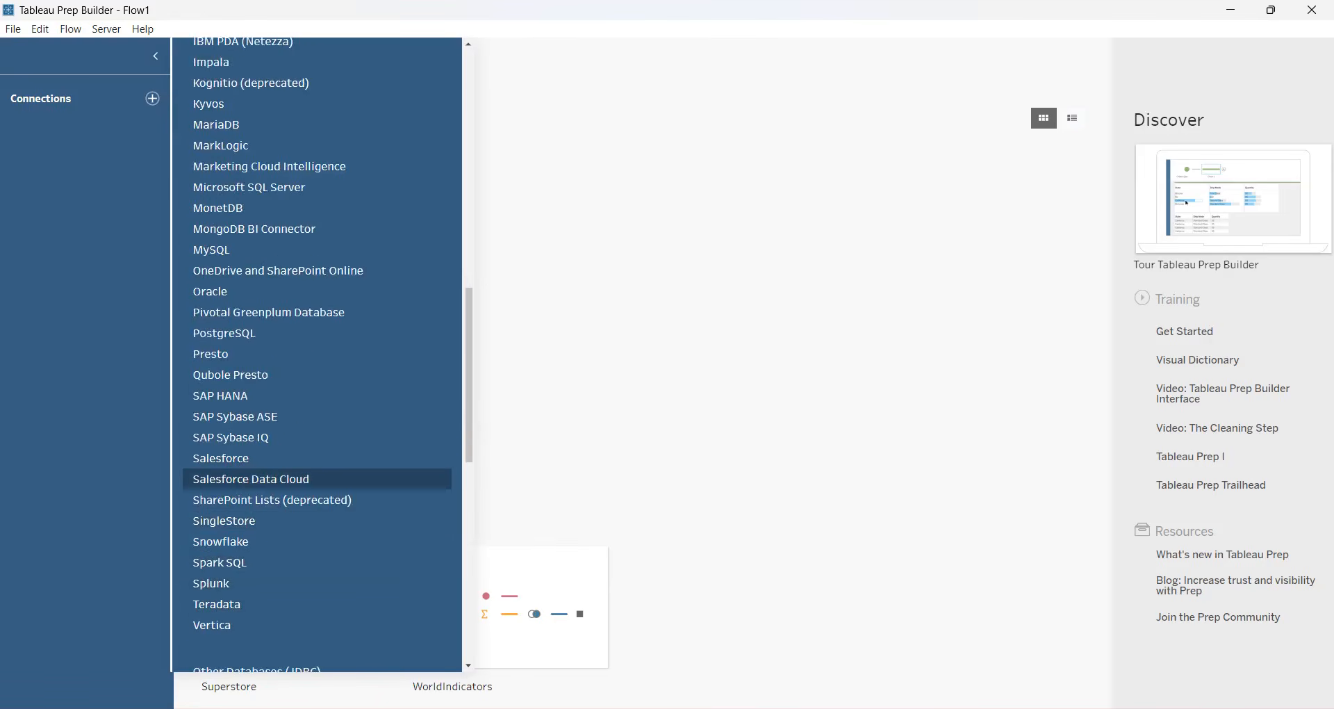
{"action": "scroll", "coordinate": [317, 479], "scroll_direction": "down", "scroll_amount": 8}
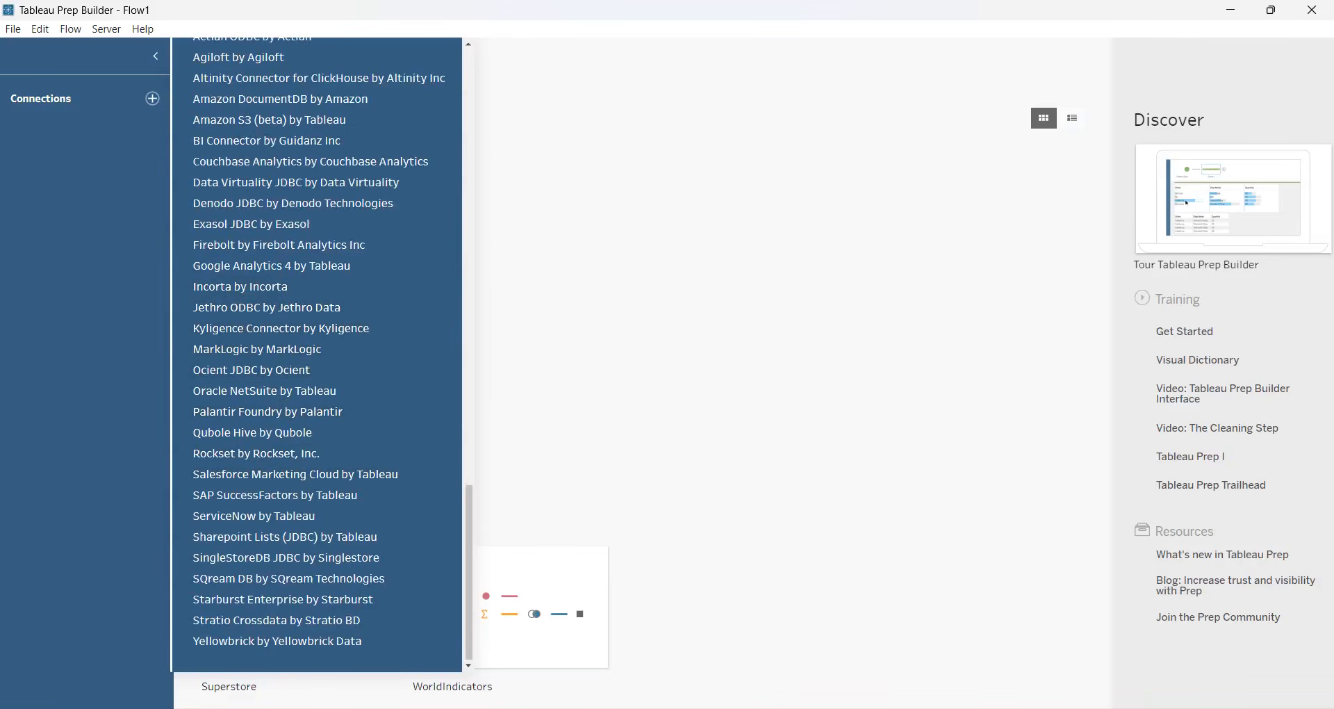
{"action": "key", "text": "Escape"}
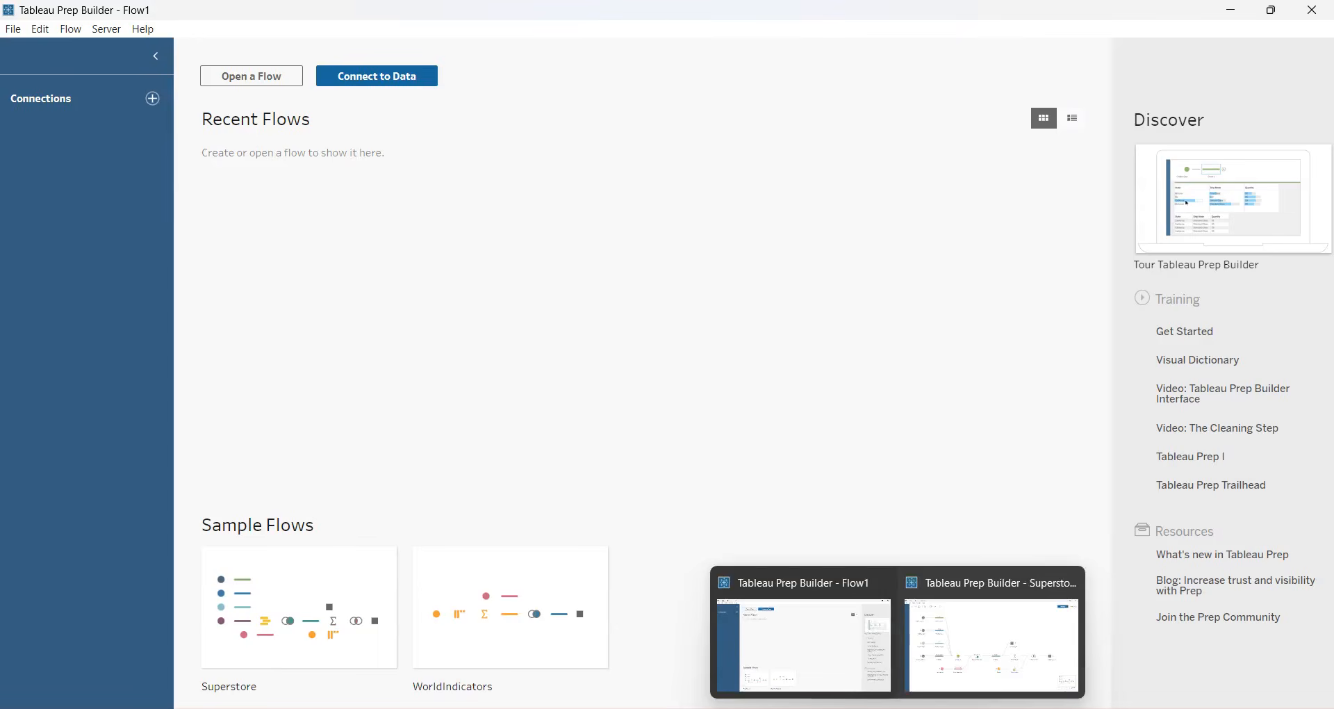
Step: Switch to the Superstore flow and start running each of its two output steps, declining to replace the existing outputs
{"action": "left_click", "coordinate": [991, 643]}
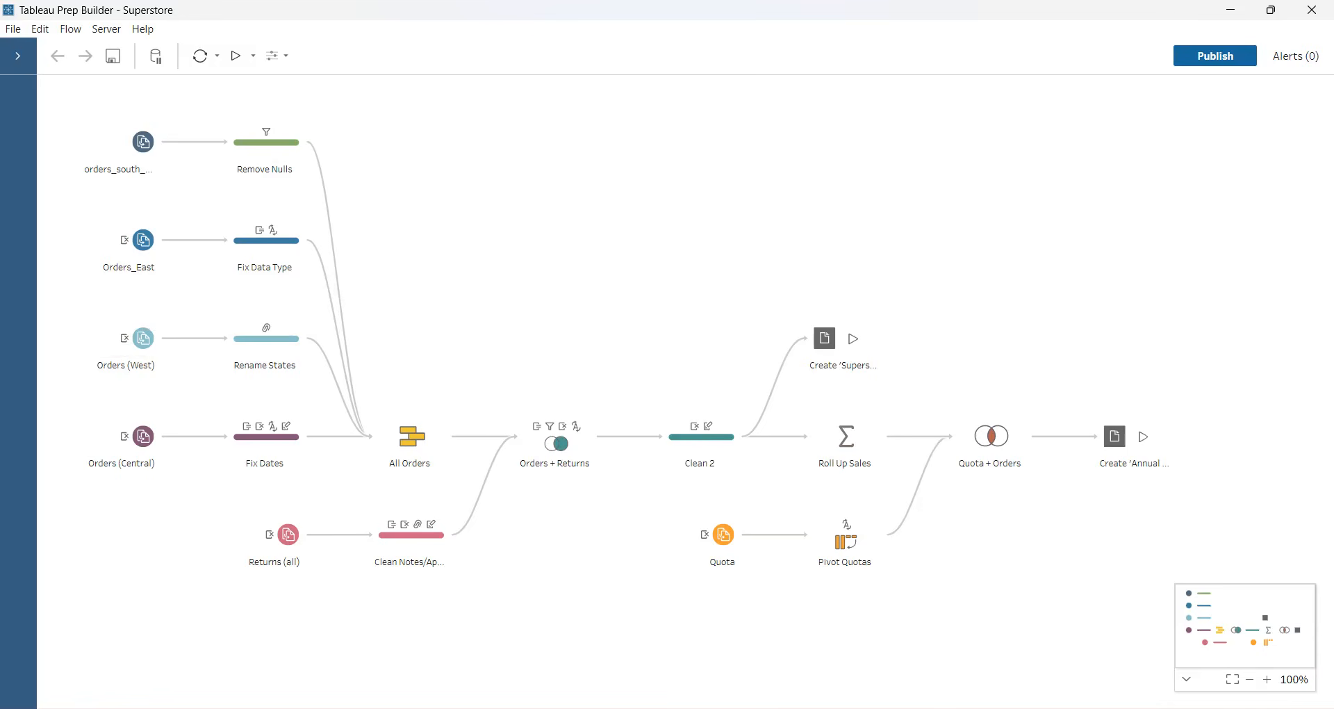
{"action": "mouse_move", "coordinate": [124, 436]}
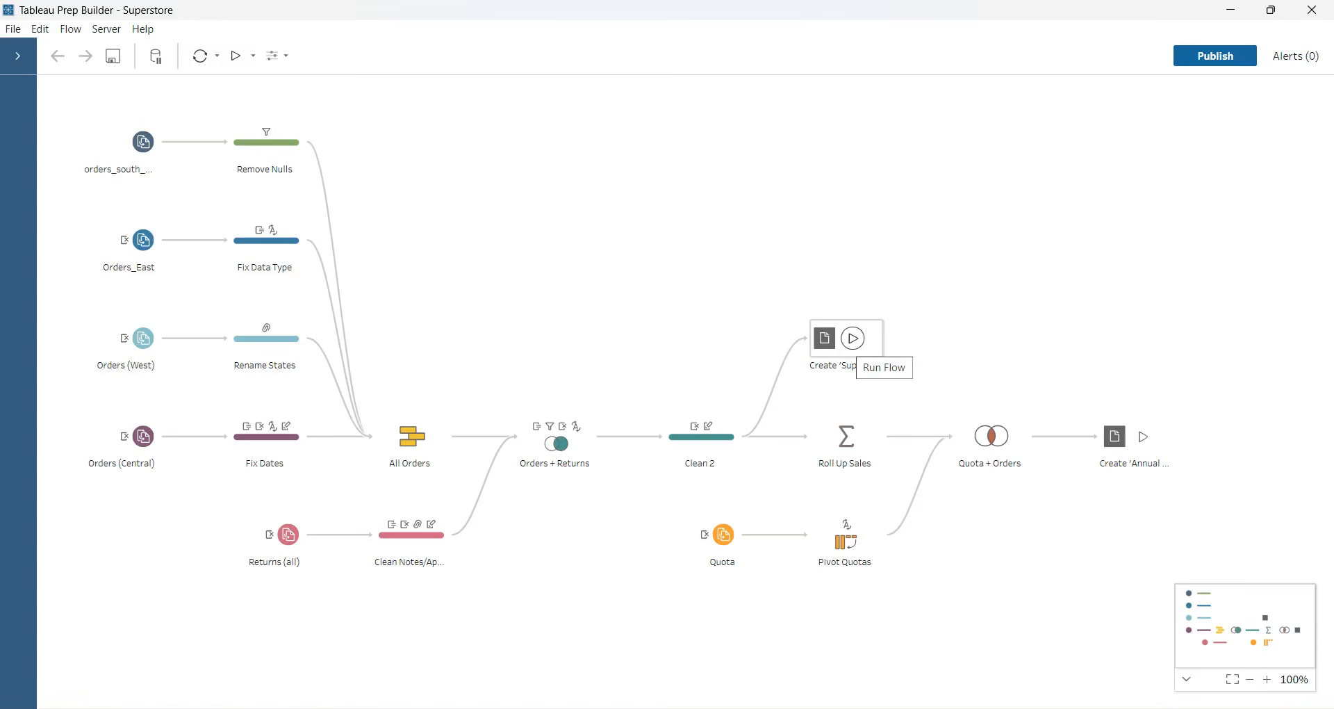
{"action": "left_click", "coordinate": [852, 338]}
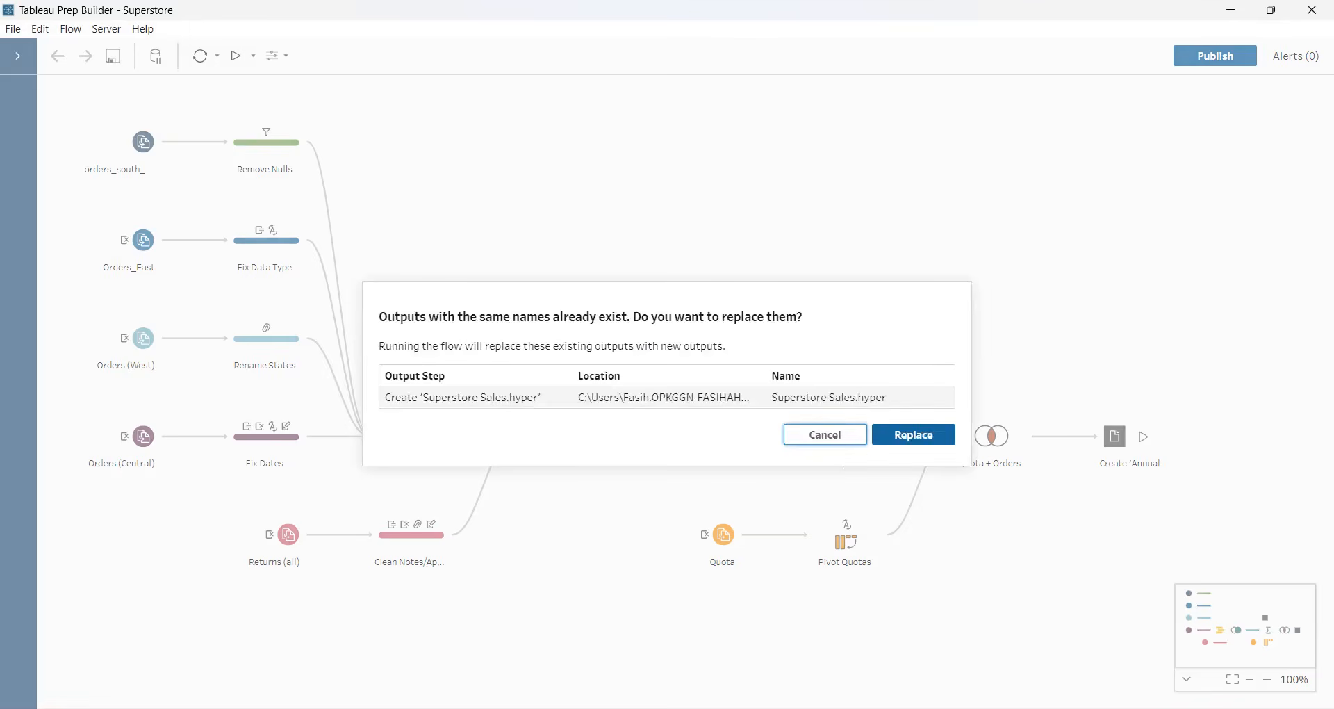
{"action": "left_click", "coordinate": [825, 434]}
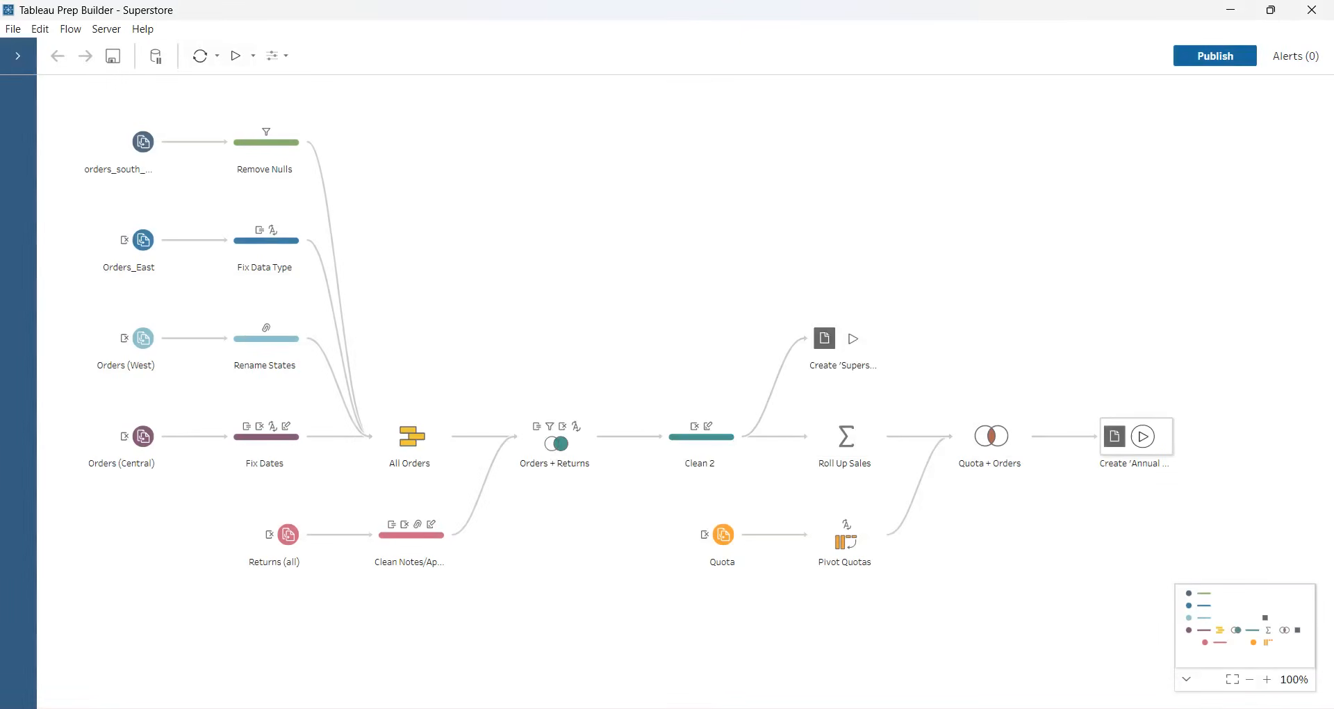
{"action": "left_click", "coordinate": [1142, 436]}
{"action": "left_click", "coordinate": [823, 435]}
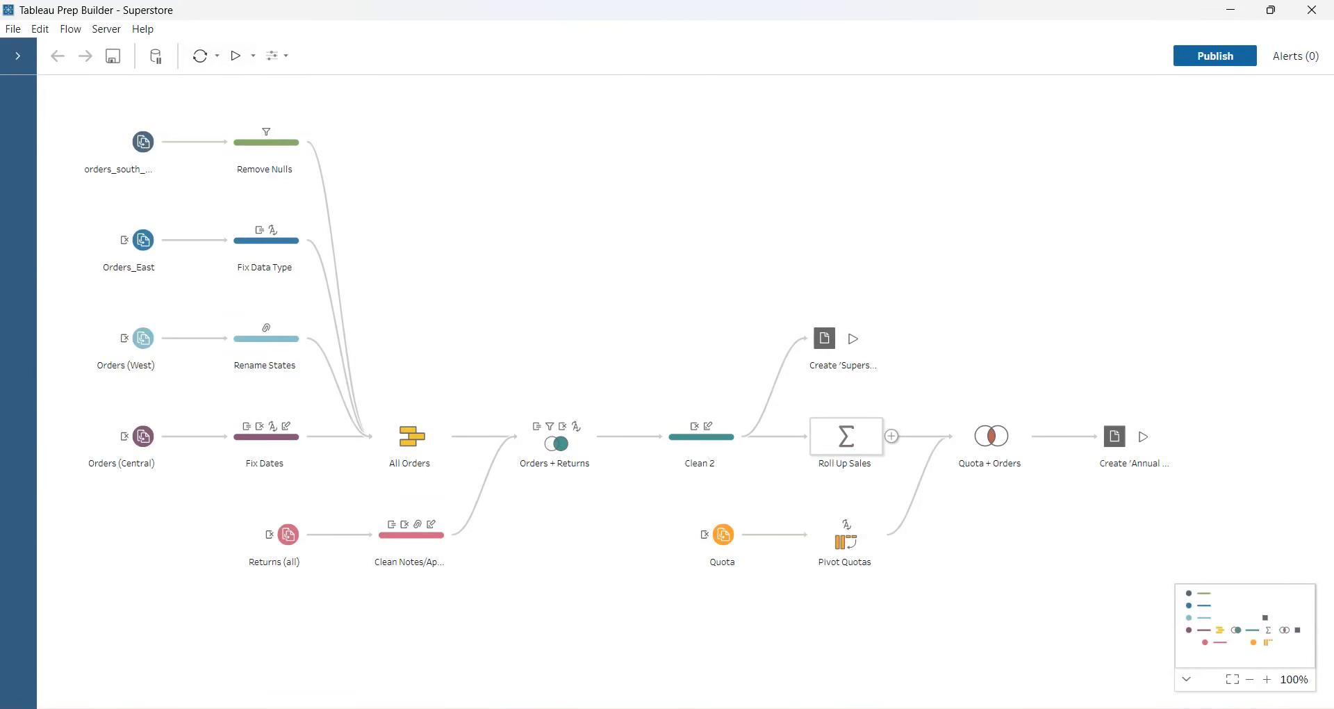
Step: Switch to the Book2 workbook in Excel and review the Order ID, Order Date, Ship Date and Country columns of Table 1
{"action": "mouse_move", "coordinate": [936, 708]}
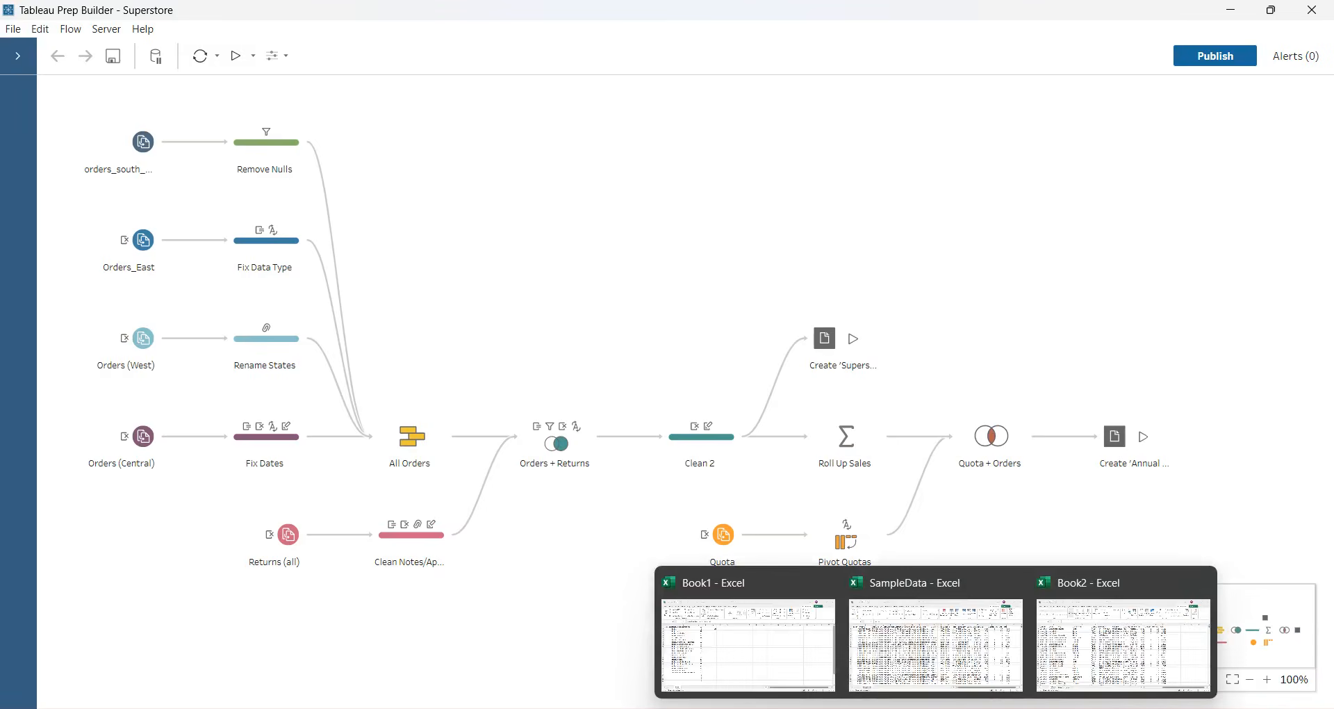
{"action": "mouse_move", "coordinate": [1122, 642]}
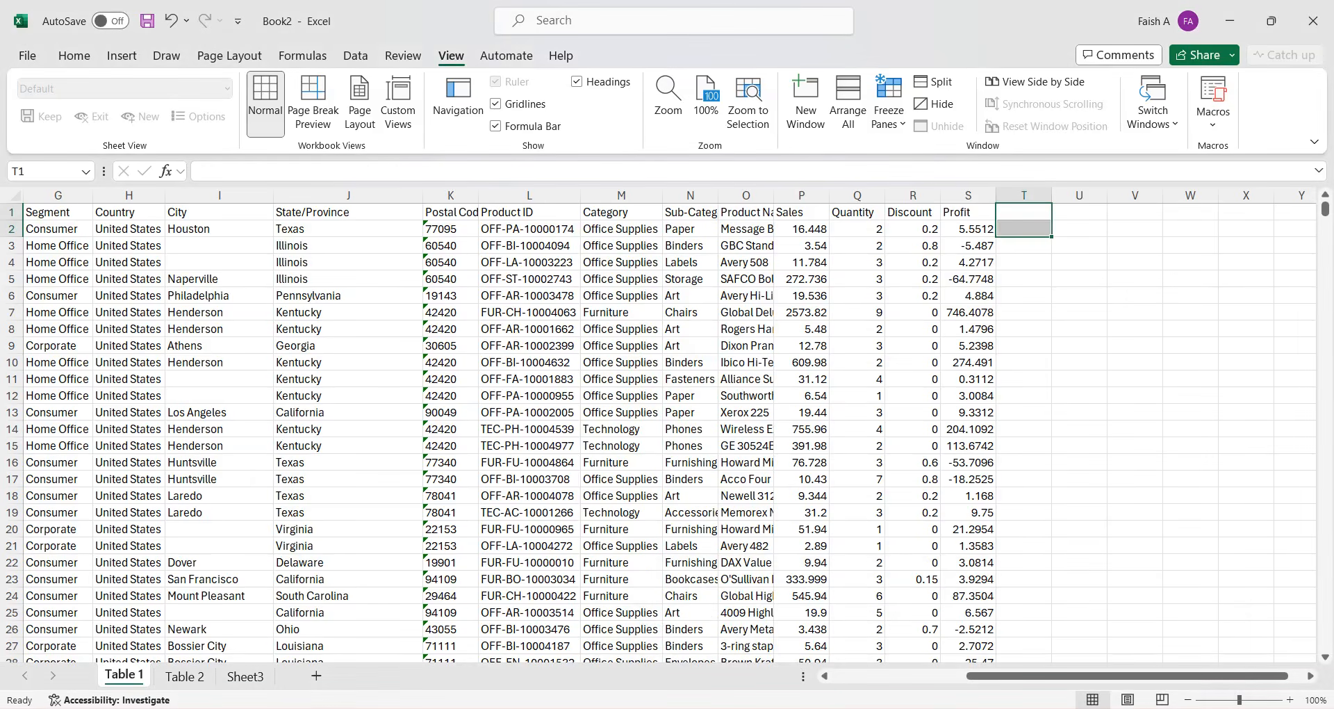
{"action": "left_click", "coordinate": [128, 229]}
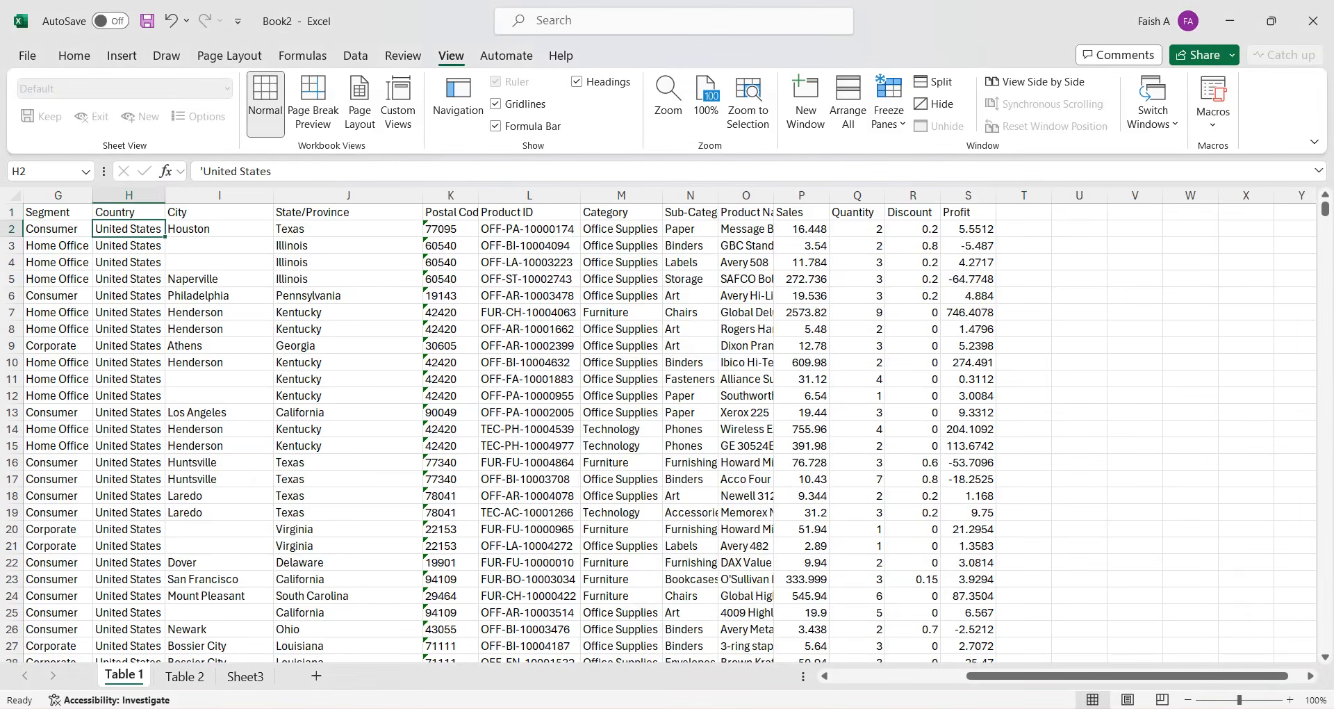
{"action": "scroll", "coordinate": [1126, 676], "scroll_direction": "left", "scroll_amount": 2}
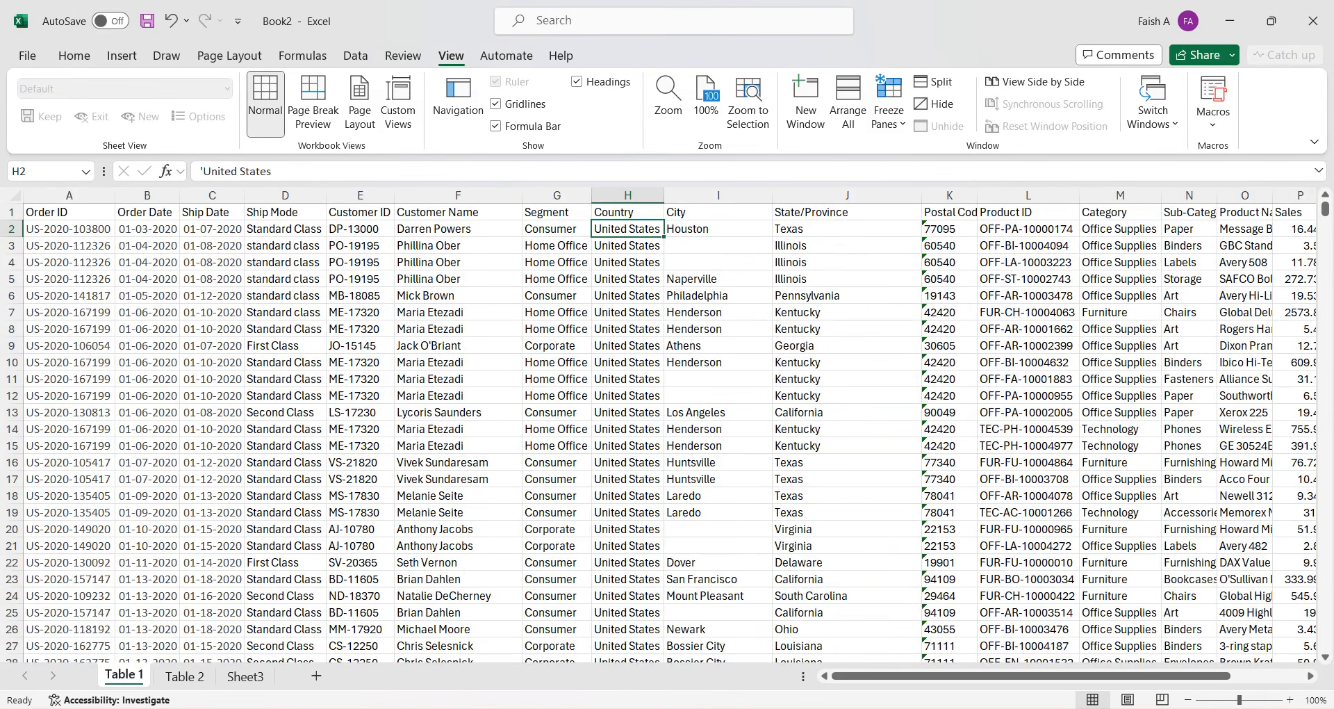
{"action": "left_click", "coordinate": [69, 229]}
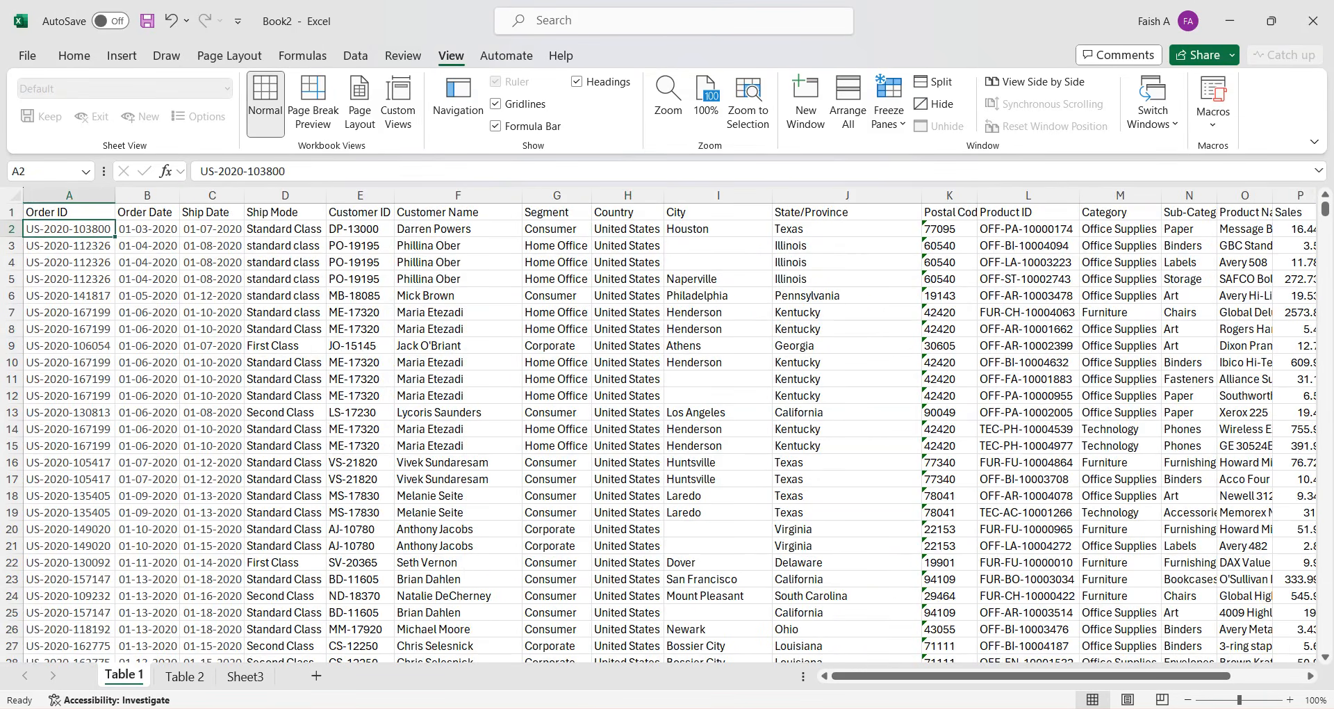
{"action": "left_click", "coordinate": [69, 195]}
{"action": "left_click", "coordinate": [146, 196]}
{"action": "left_click", "coordinate": [212, 195]}
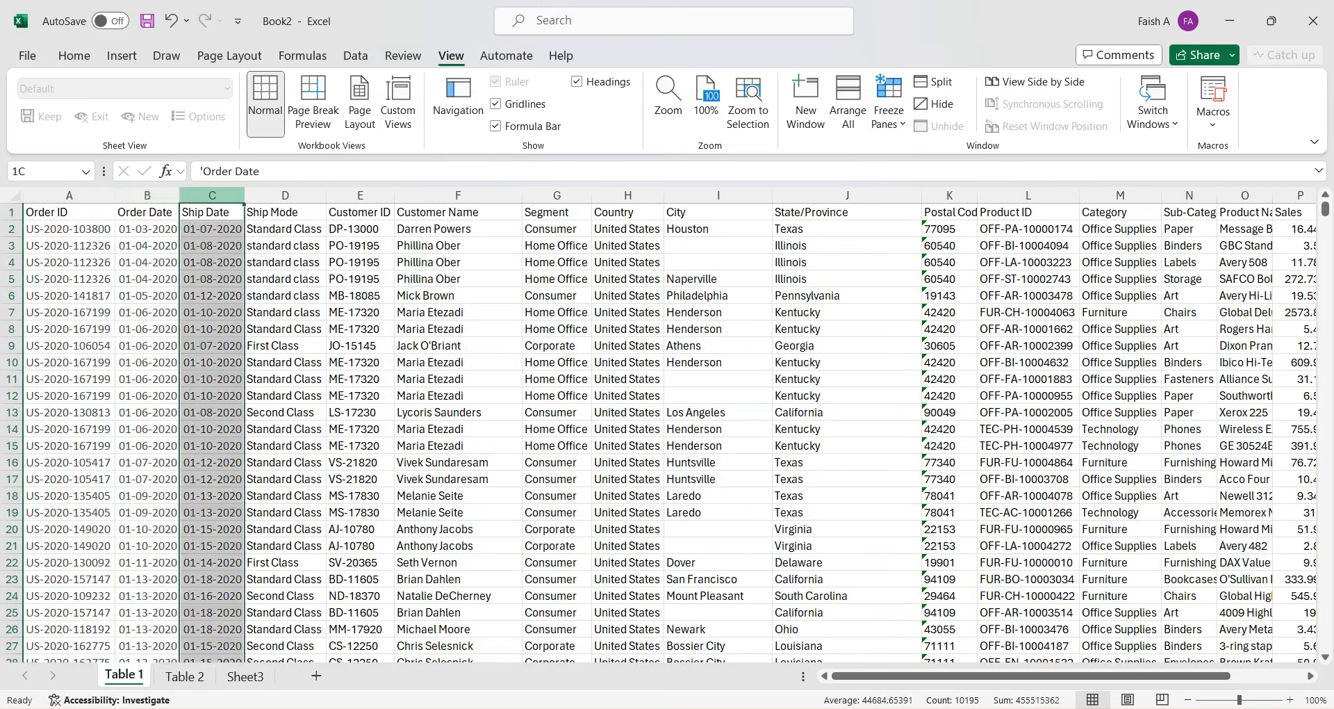
{"action": "left_click", "coordinate": [628, 212]}
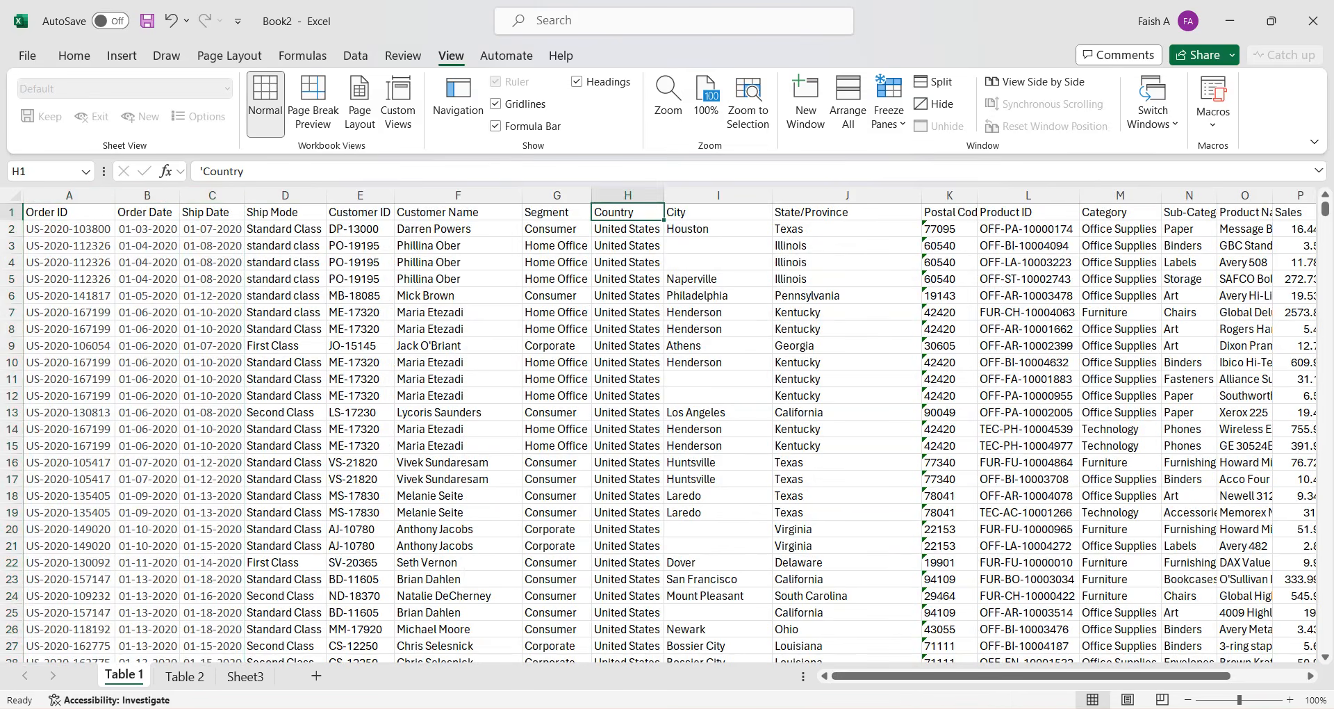
Step: Examine the Ship Mode values for consistent capitalisation across the rows, and check the date format in the Ship Date column
{"action": "left_click", "coordinate": [285, 212]}
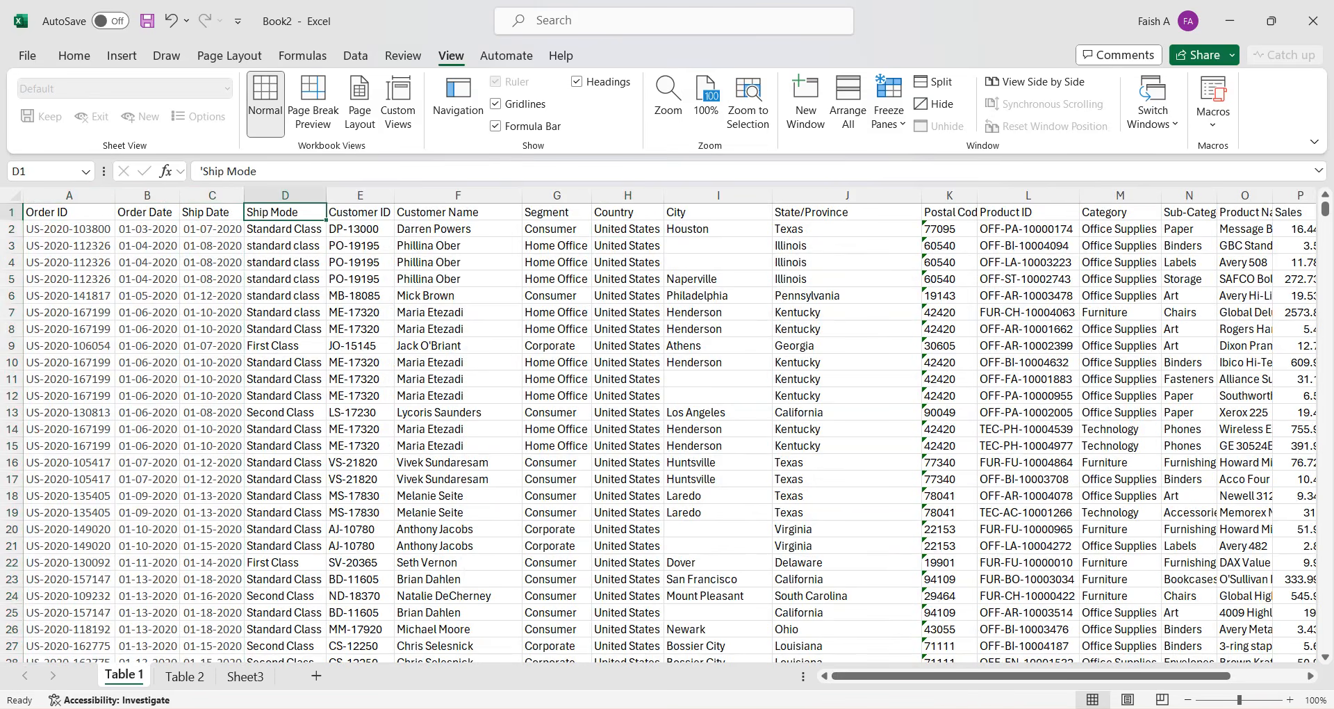
{"action": "left_click", "coordinate": [285, 229]}
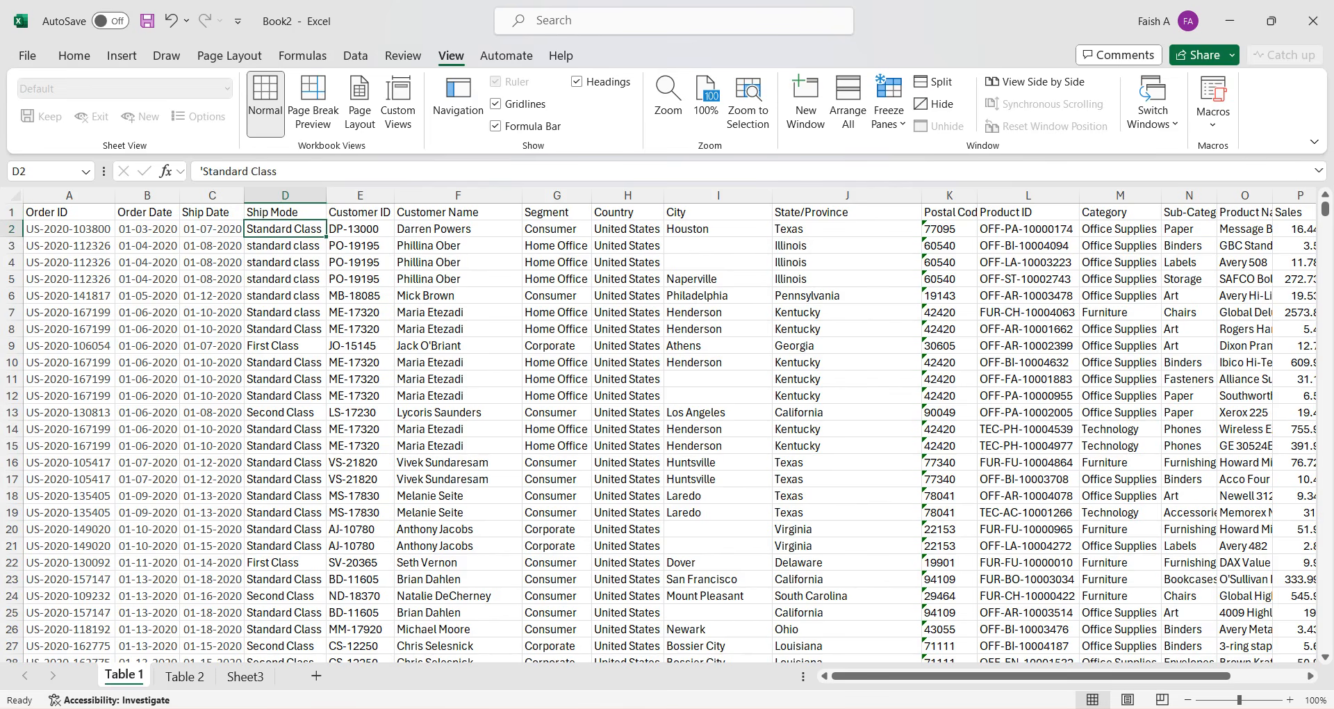
{"action": "left_click", "coordinate": [285, 245]}
{"action": "left_click_drag", "start_coordinate": [325, 253], "coordinate": [326, 319]}
{"action": "left_click", "coordinate": [284, 329]}
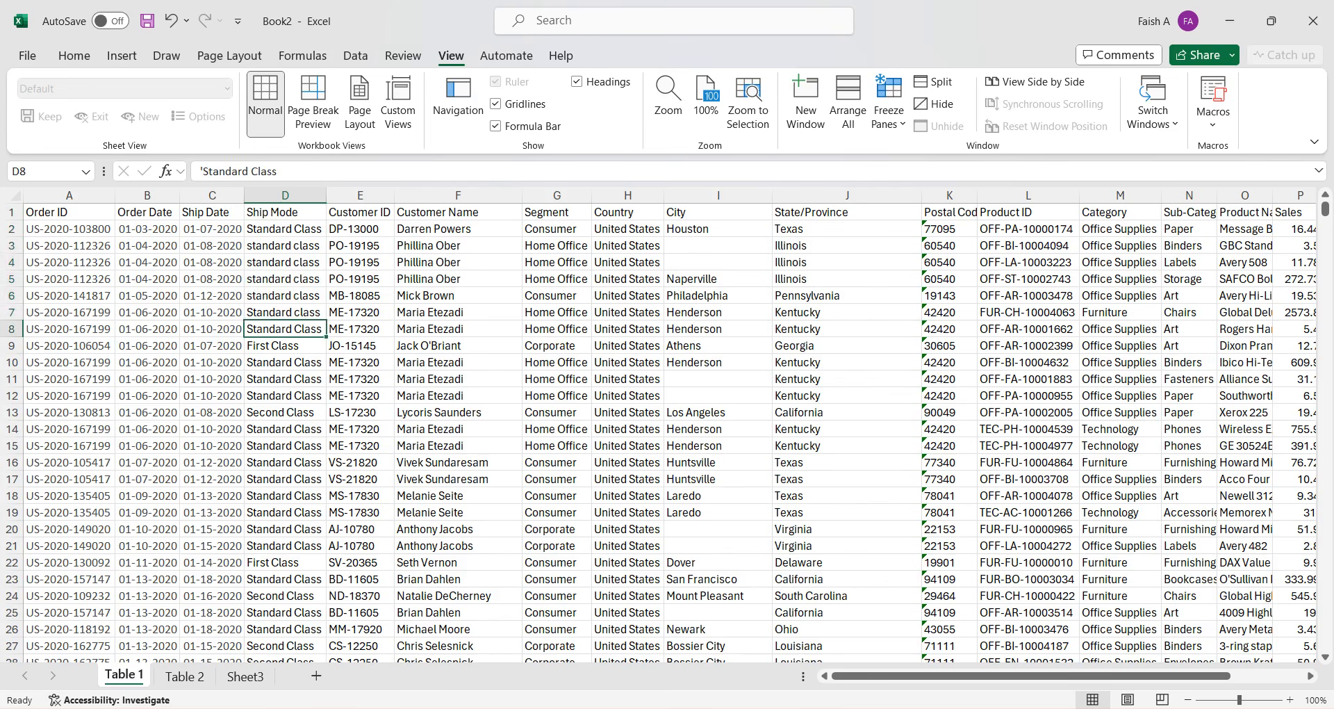
{"action": "double_click", "coordinate": [297, 329]}
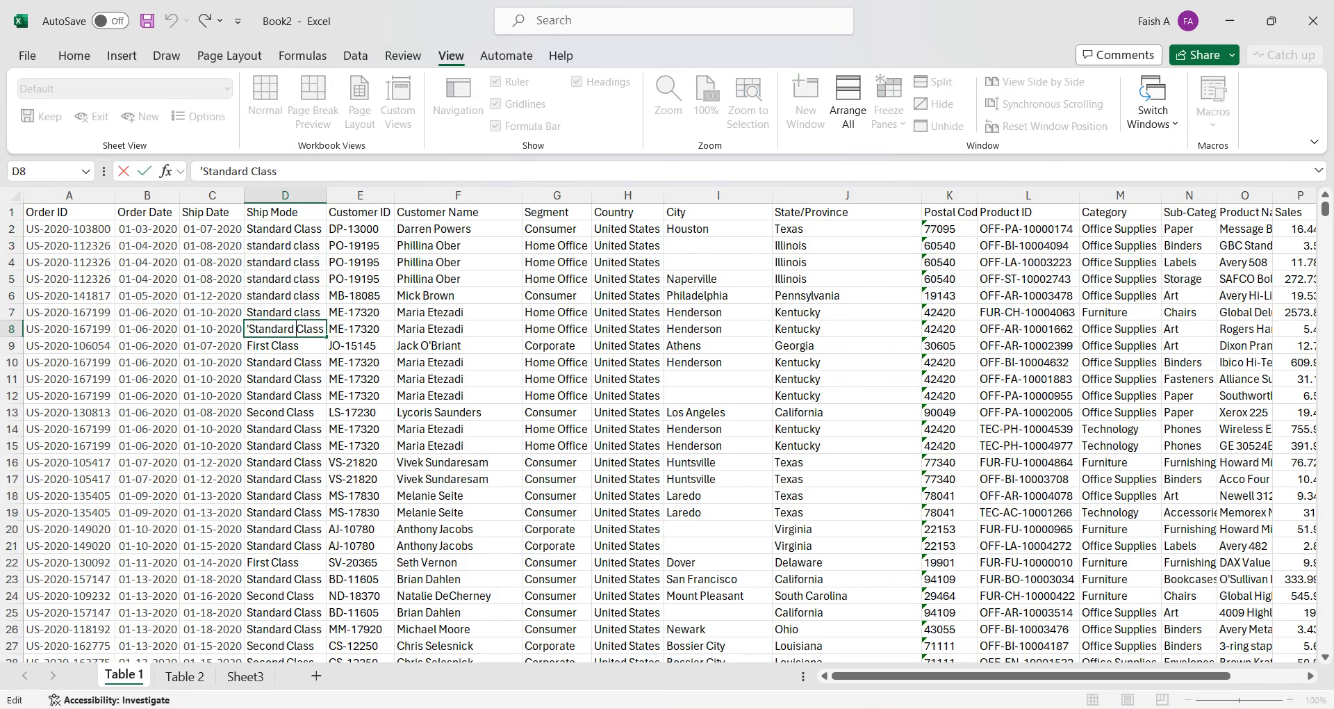
{"action": "left_click", "coordinate": [285, 295]}
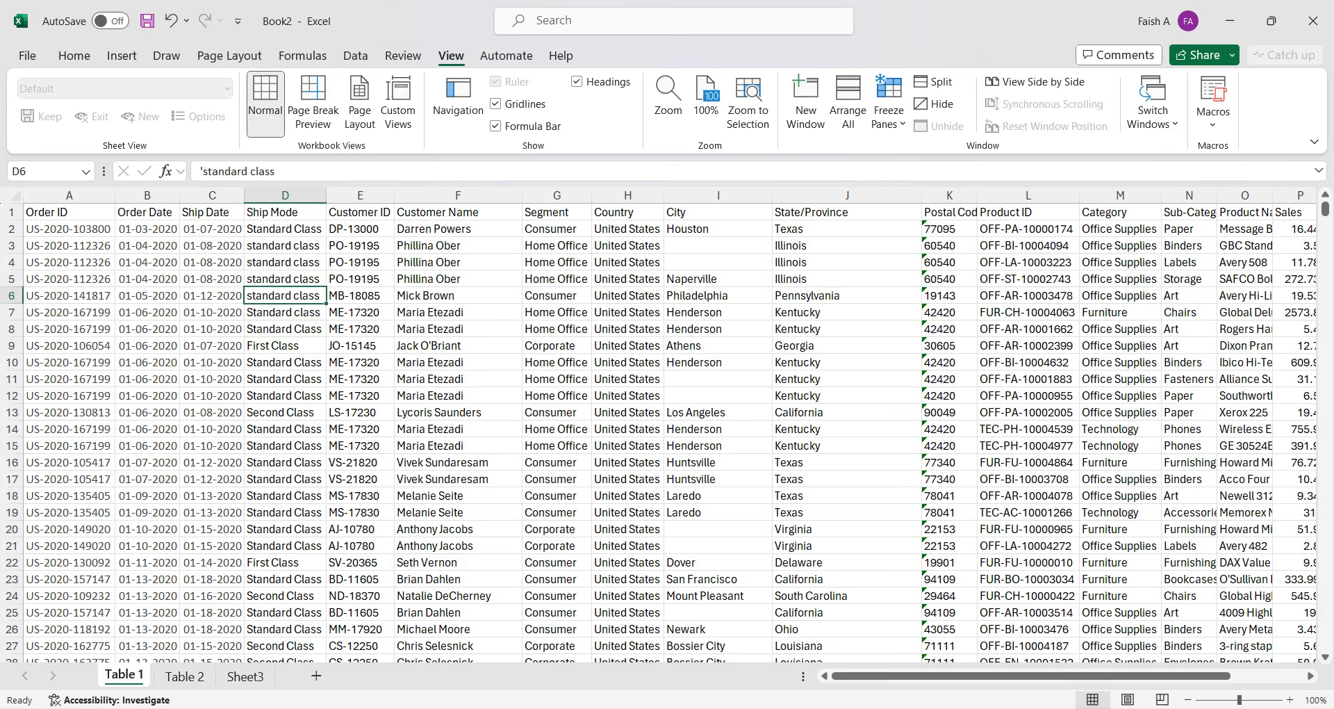
{"action": "scroll", "coordinate": [667, 431], "scroll_direction": "down", "scroll_amount": 6}
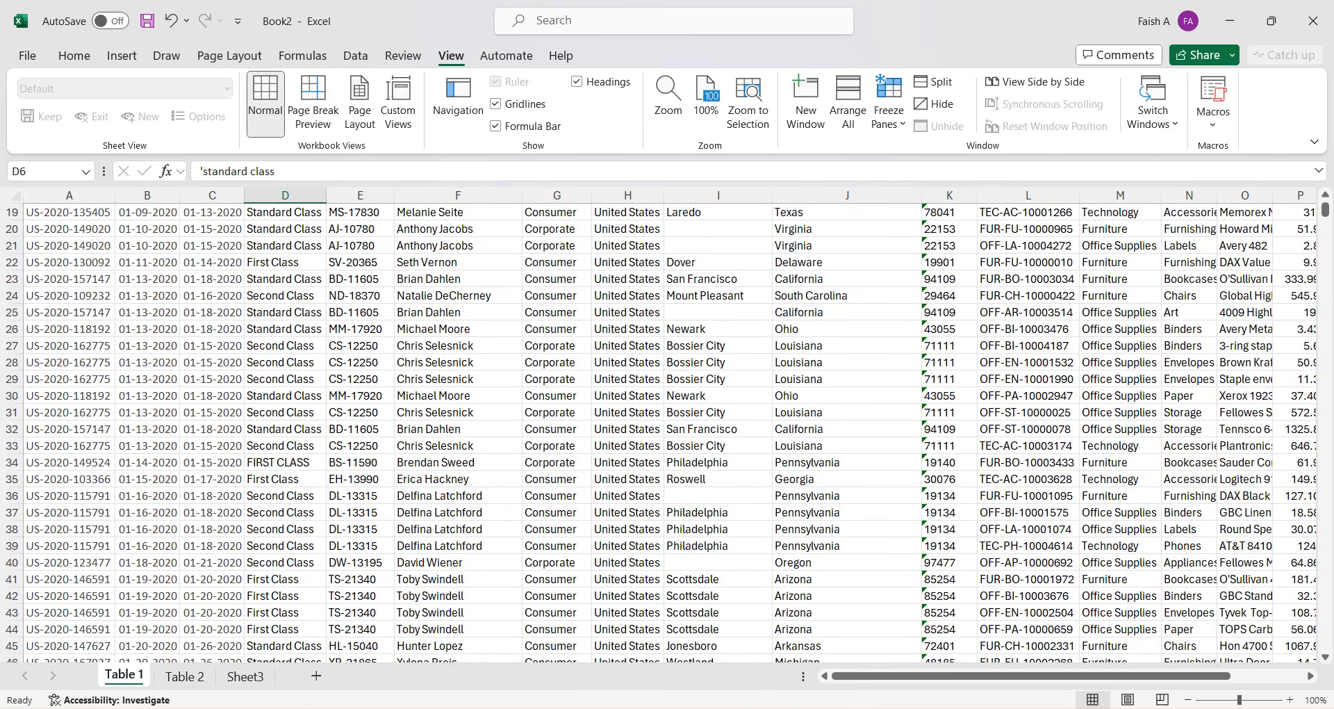
{"action": "left_click", "coordinate": [285, 462]}
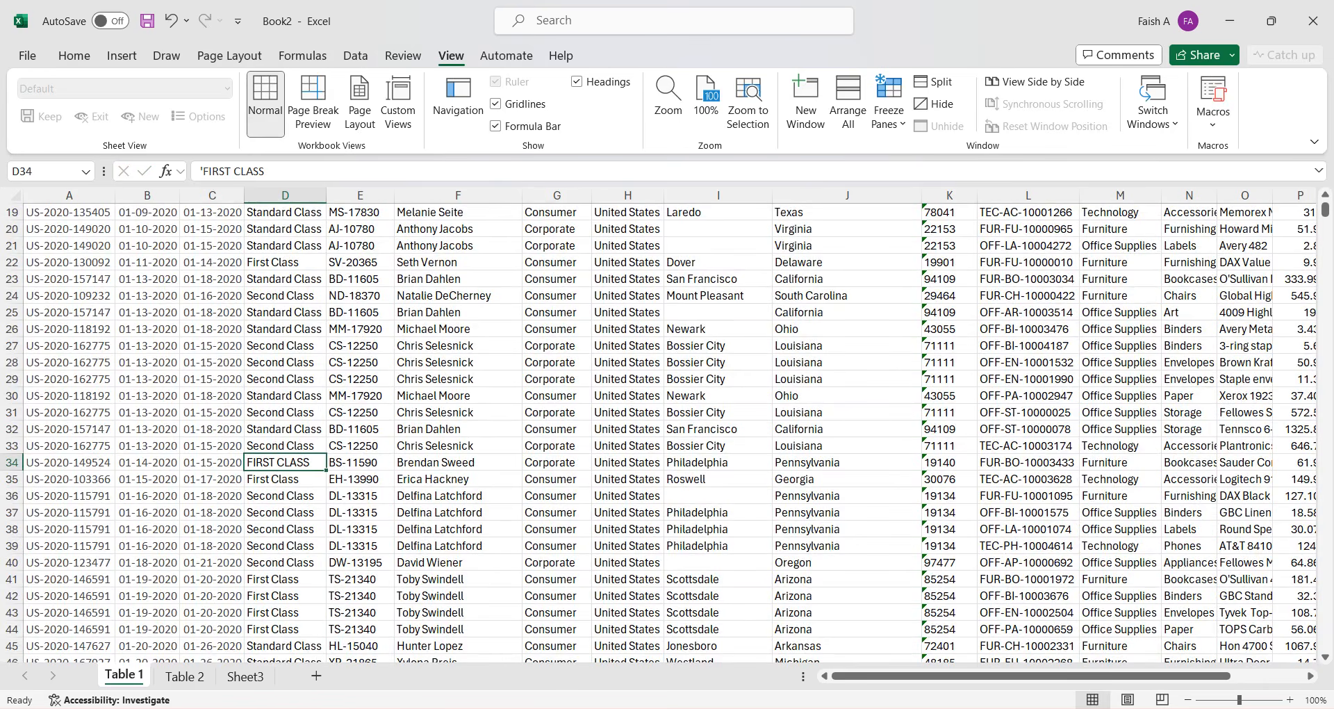
{"action": "scroll", "coordinate": [667, 430], "scroll_direction": "up", "scroll_amount": 6}
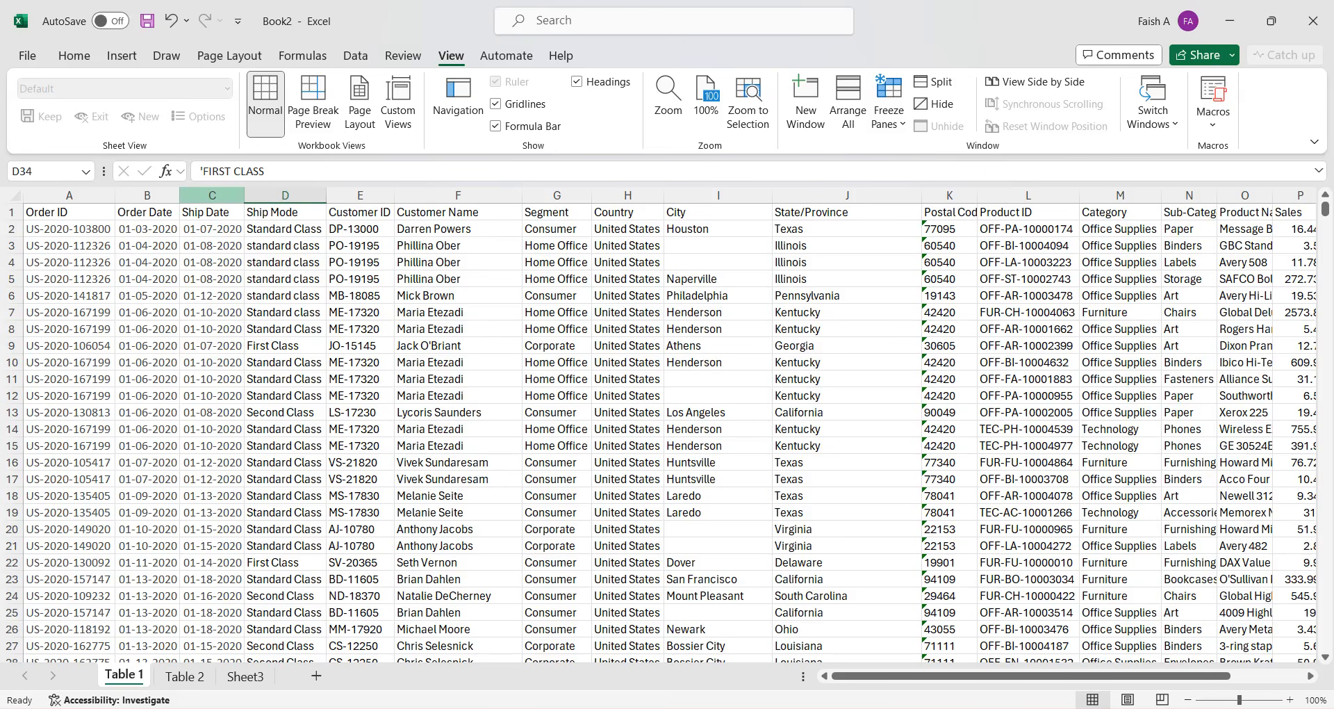
{"action": "left_click", "coordinate": [212, 196]}
{"action": "left_click", "coordinate": [212, 312]}
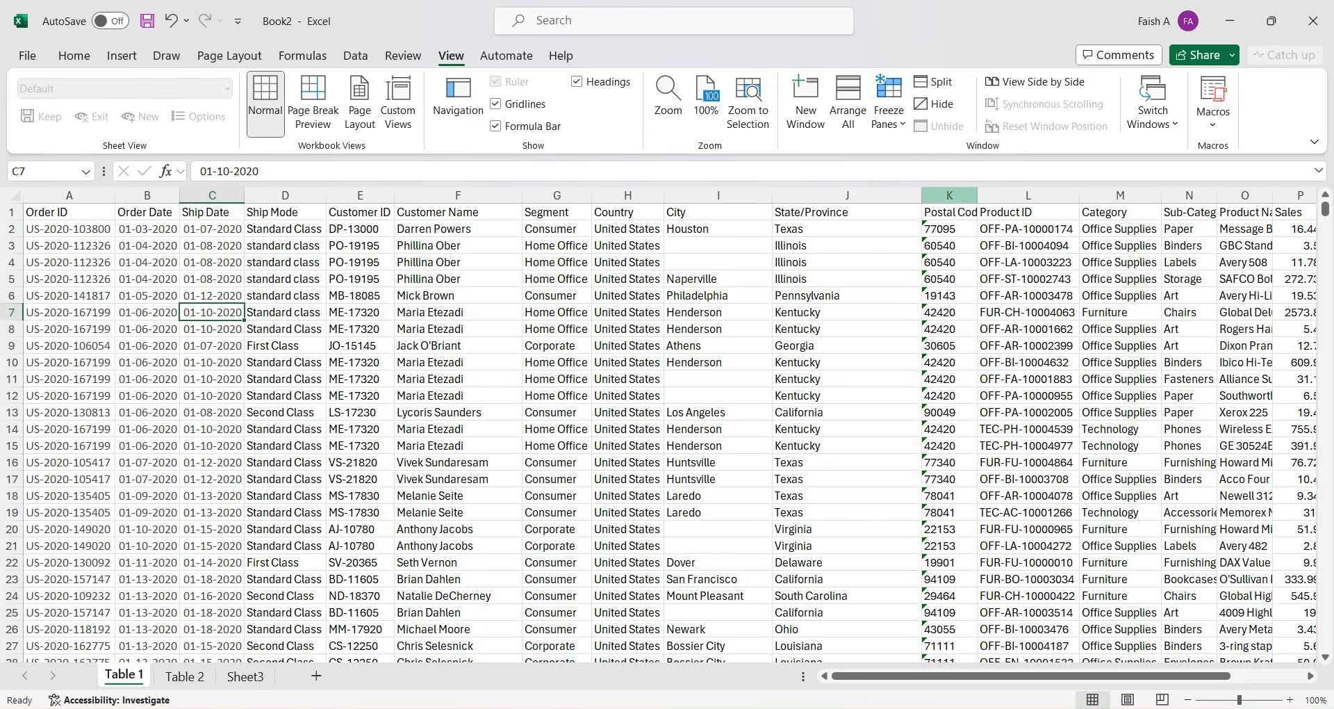
Step: Widen the Postal Code column so its full heading fits, and check how several of its values are stored
{"action": "left_click", "coordinate": [949, 195]}
{"action": "left_click_drag", "start_coordinate": [977, 195], "coordinate": [988, 195]}
{"action": "left_click", "coordinate": [955, 228]}
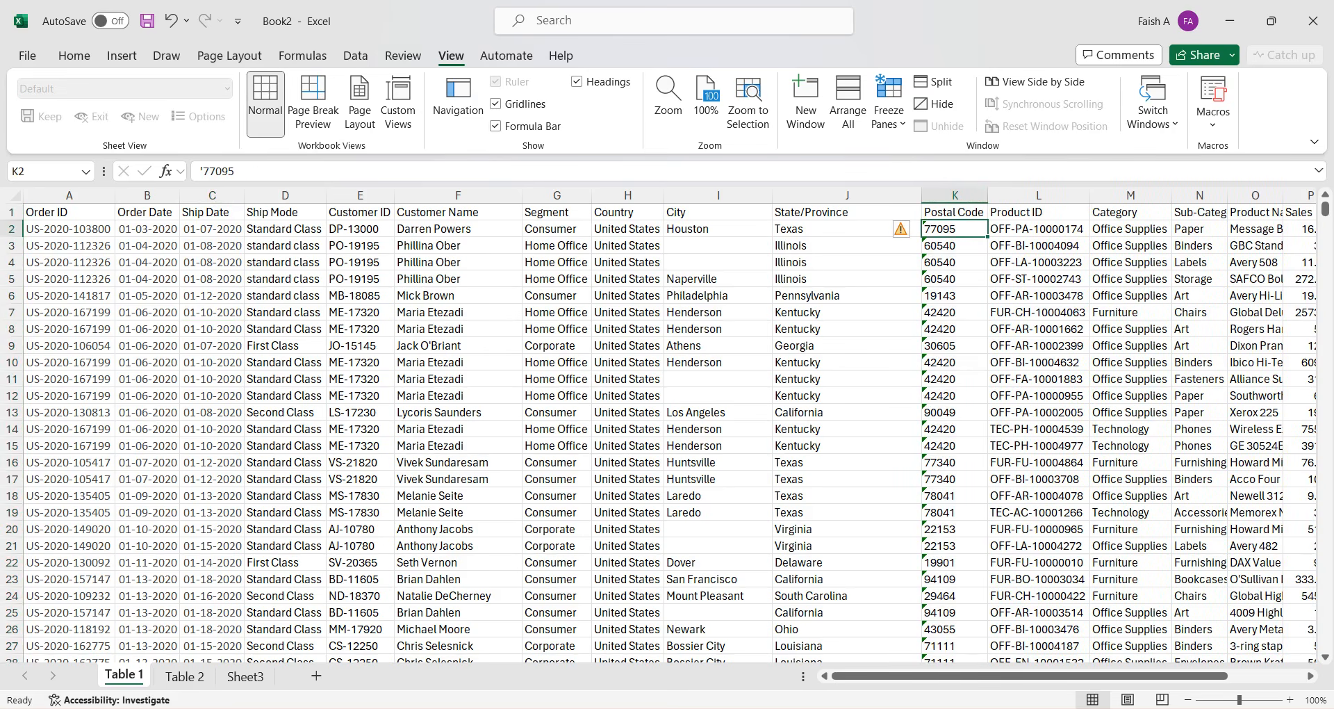
{"action": "left_click", "coordinate": [954, 328]}
{"action": "left_click", "coordinate": [954, 345]}
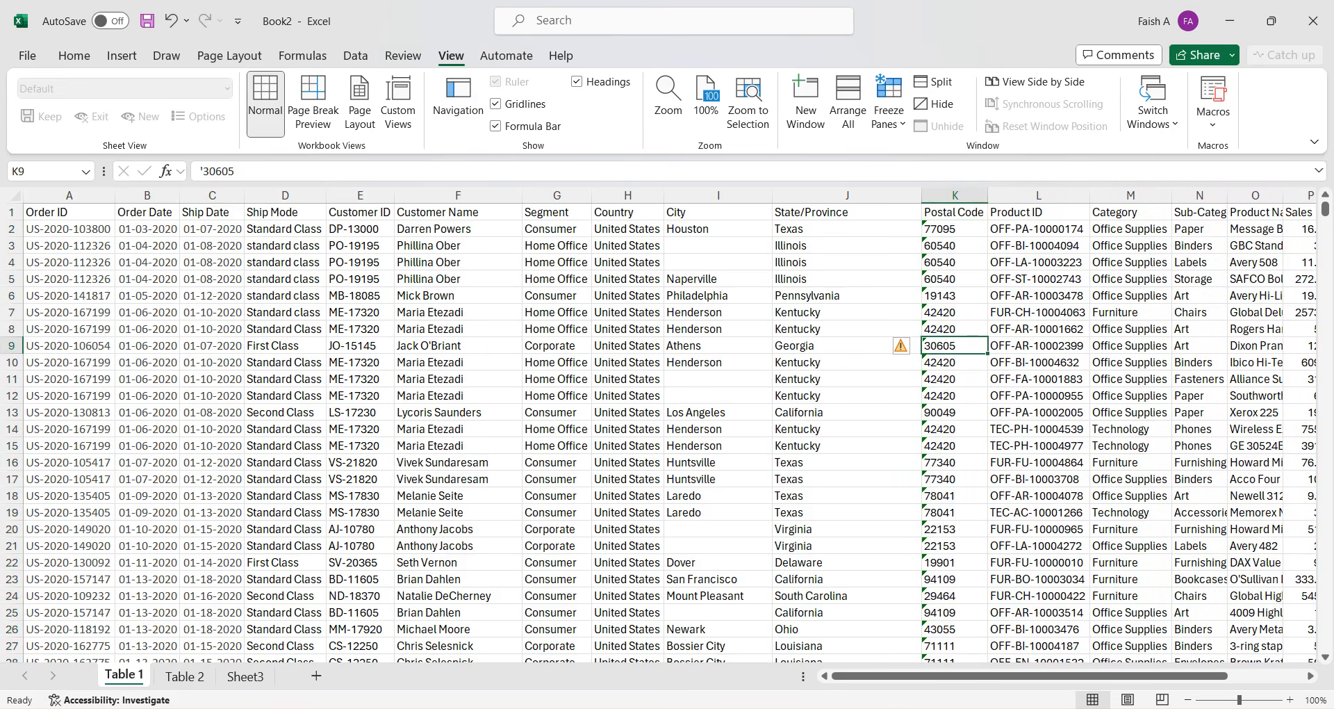
{"action": "left_click", "coordinate": [954, 296]}
{"action": "left_click", "coordinate": [955, 245]}
{"action": "left_click", "coordinate": [954, 228]}
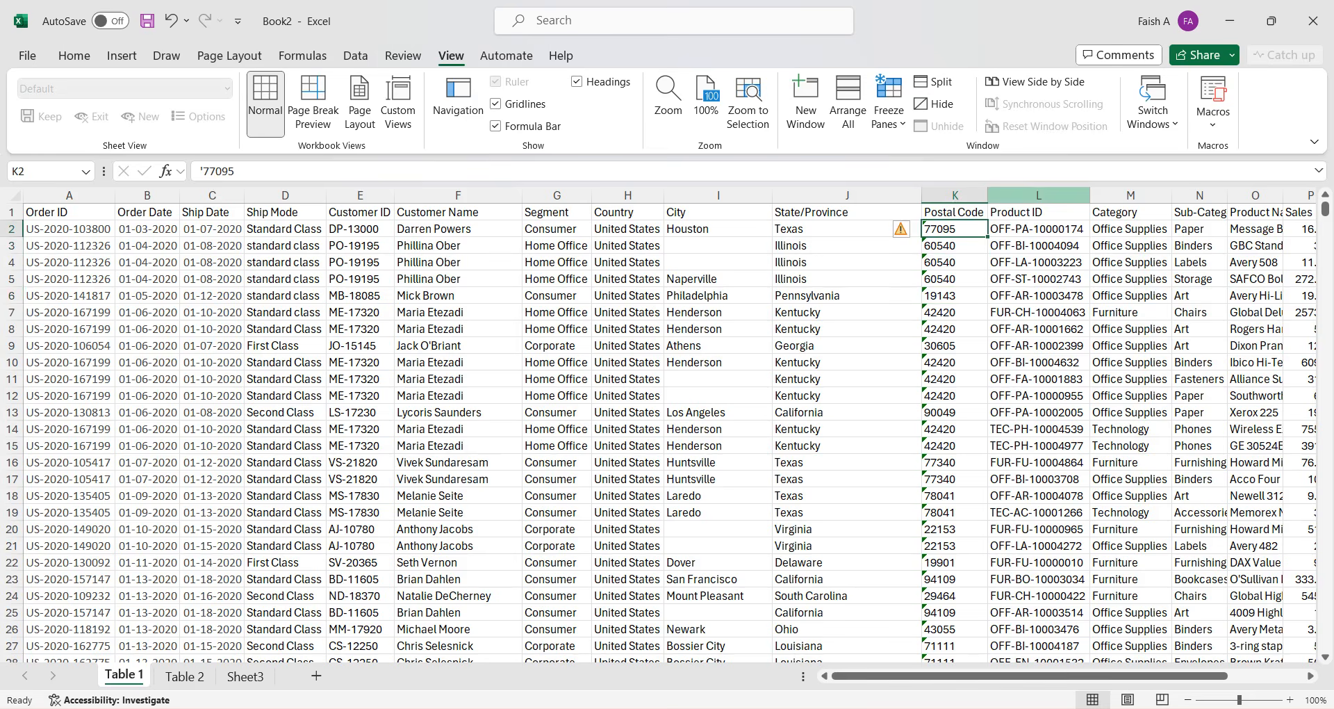
Step: Examine the structure of the Product ID codes by comparing entries from different product categories
{"action": "left_click", "coordinate": [1038, 195]}
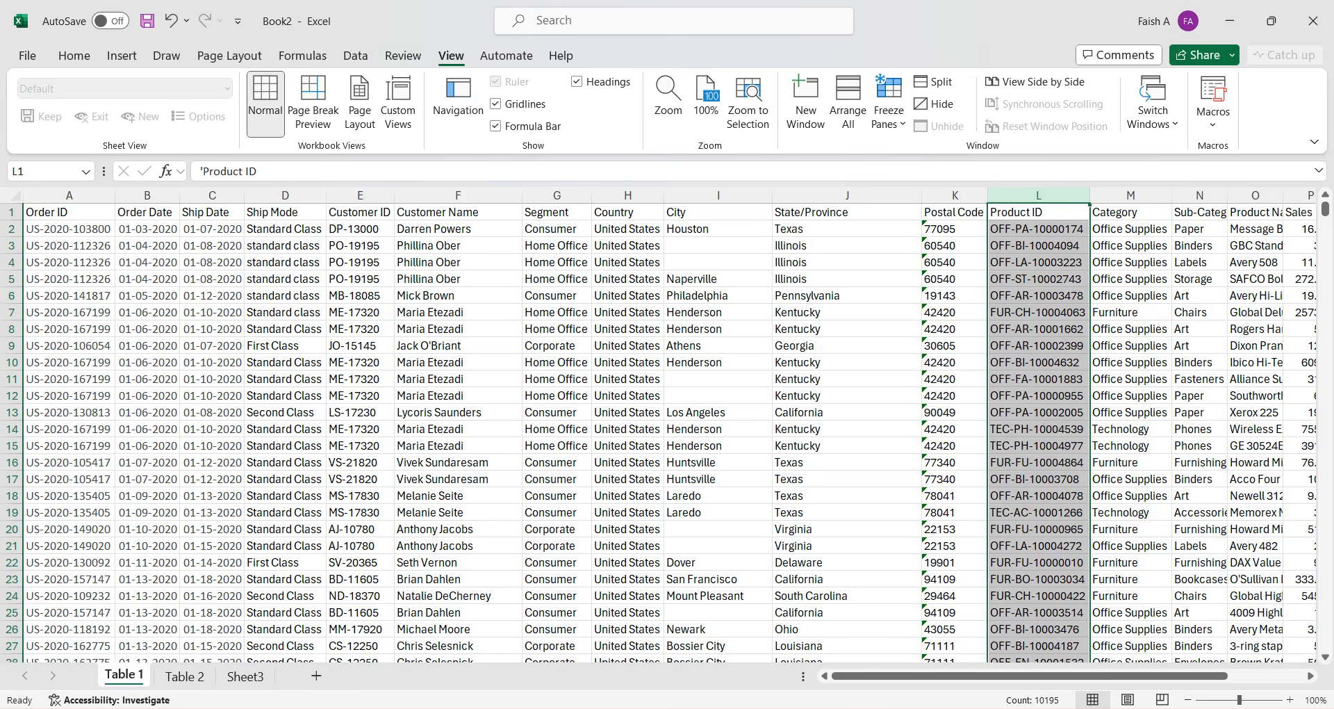
{"action": "left_click", "coordinate": [1038, 228]}
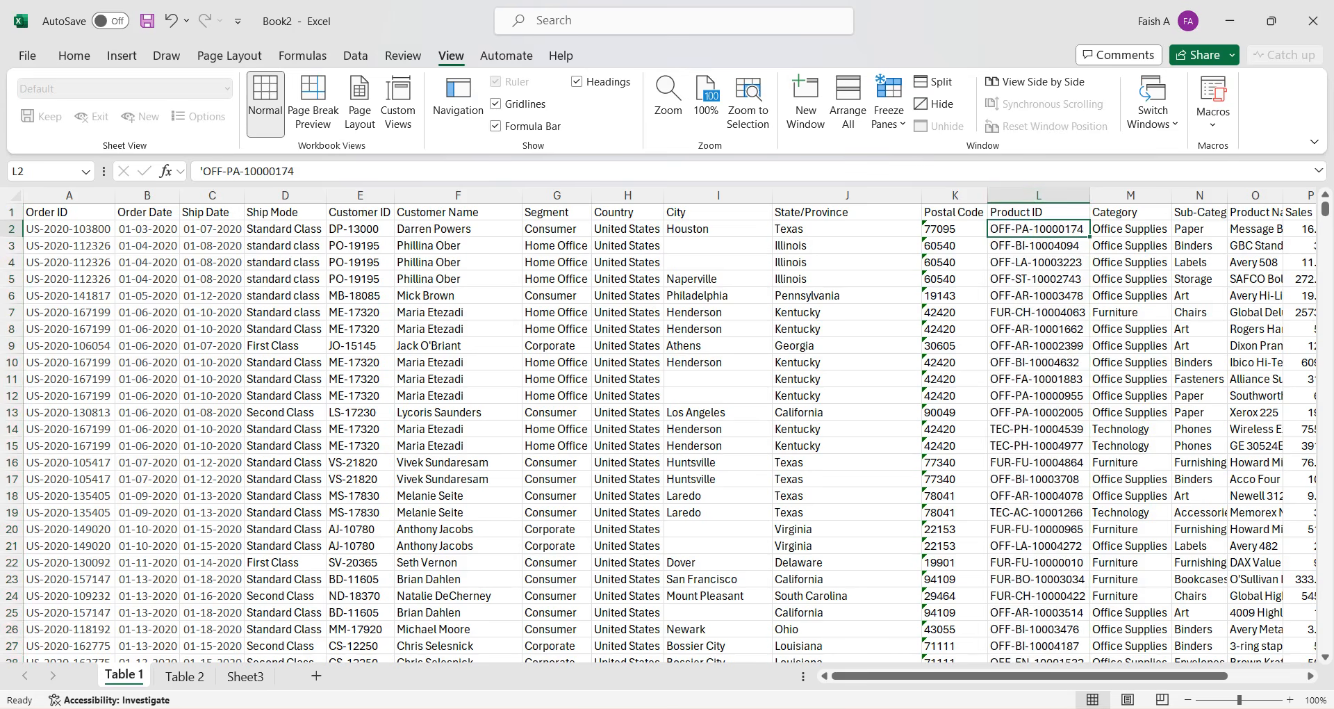
{"action": "left_click", "coordinate": [1038, 312]}
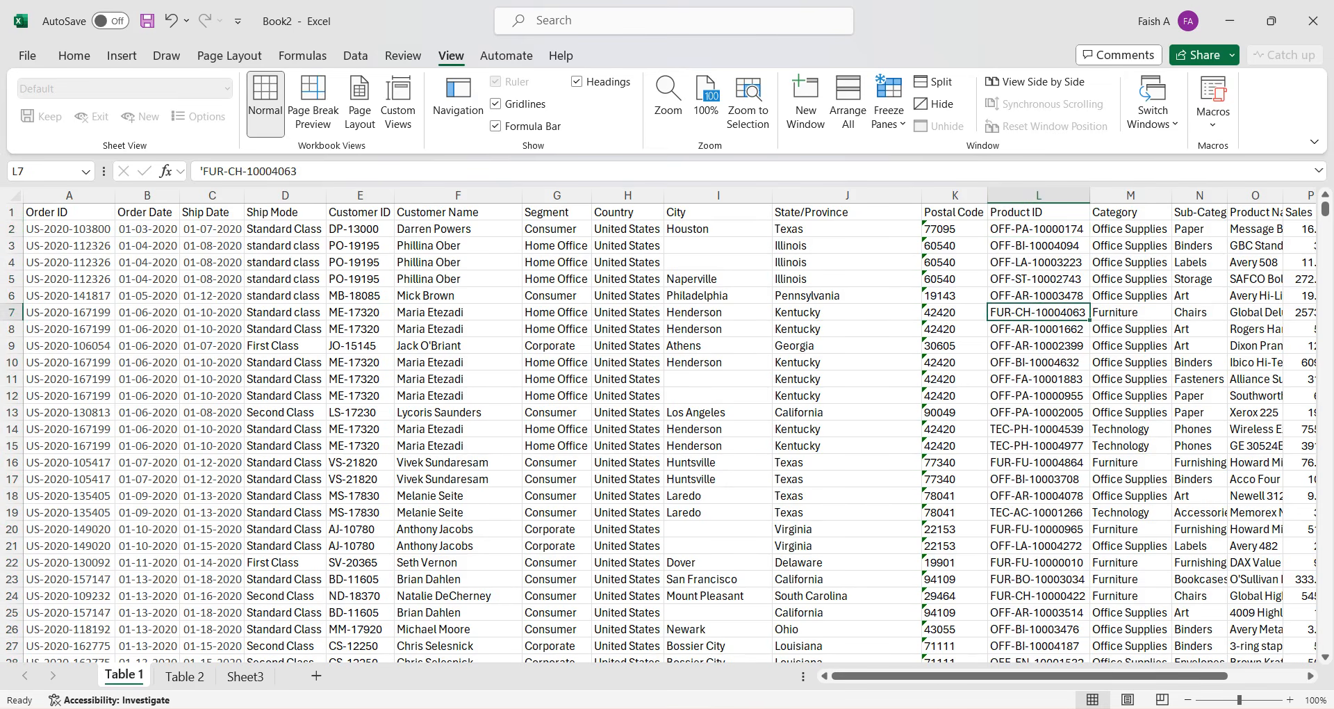
{"action": "left_click", "coordinate": [1038, 229]}
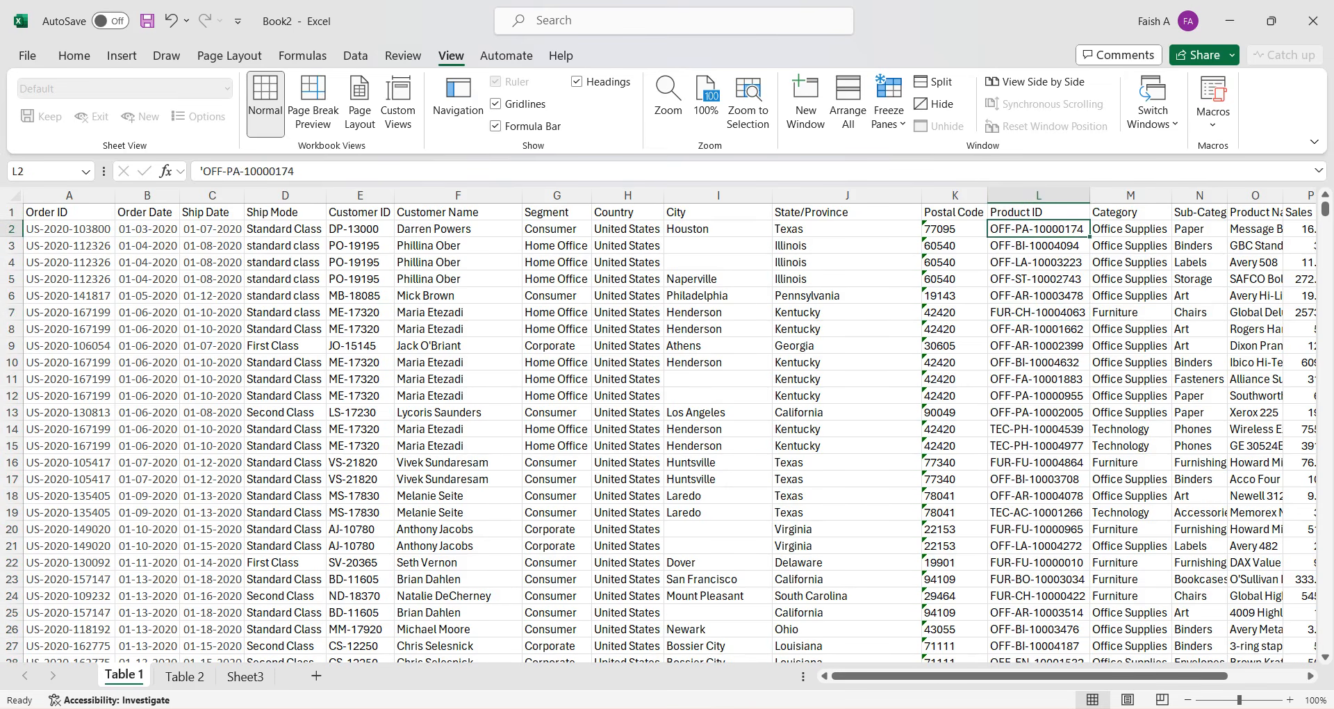
{"action": "left_click", "coordinate": [1038, 429]}
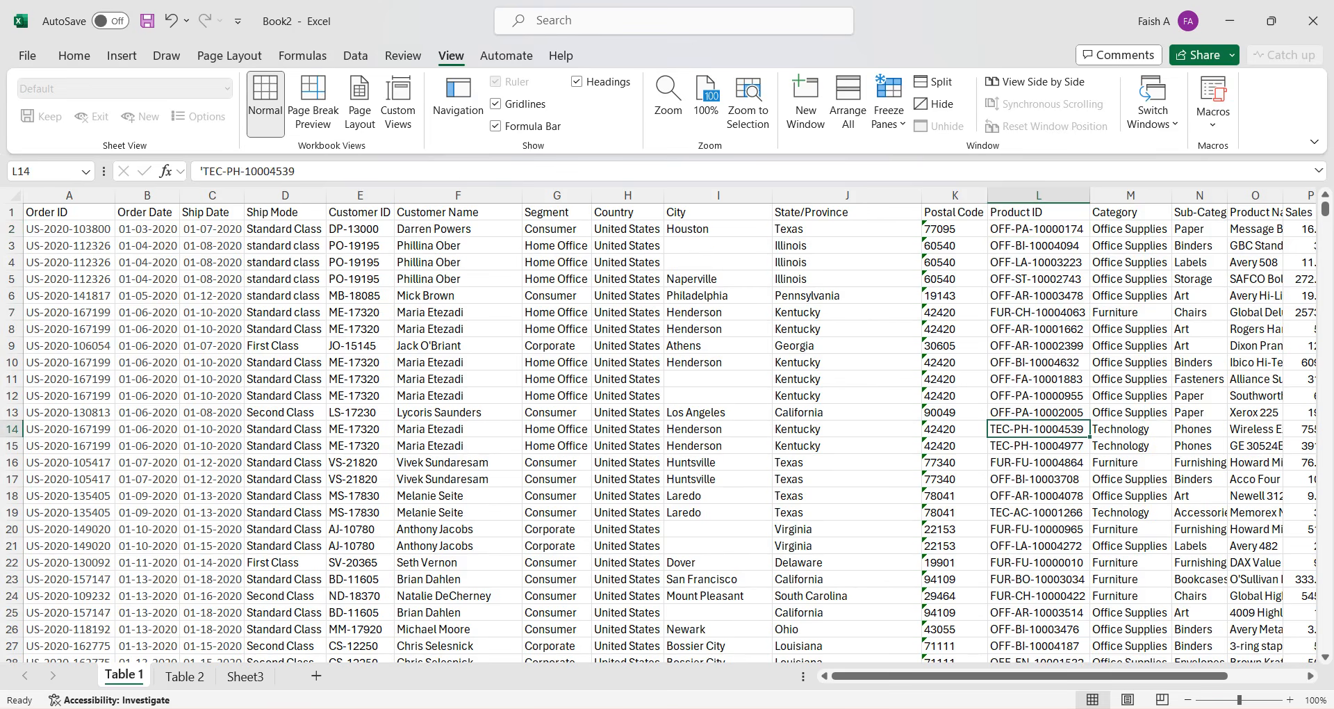
Step: Compare the first record's Product ID code with its Sub-Category value
{"action": "left_click", "coordinate": [1038, 229]}
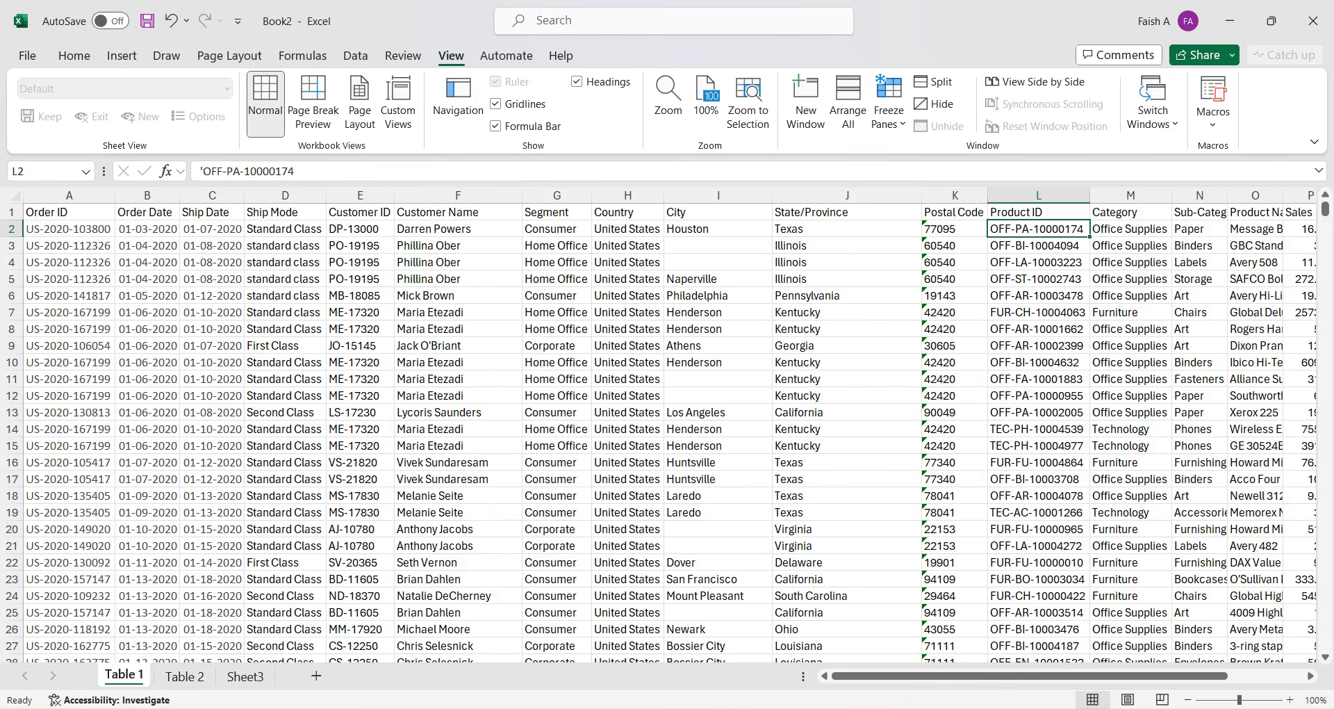
{"action": "left_click", "coordinate": [1038, 279]}
{"action": "left_click", "coordinate": [1038, 229]}
{"action": "left_click", "coordinate": [1199, 229]}
{"action": "double_click", "coordinate": [1199, 229]}
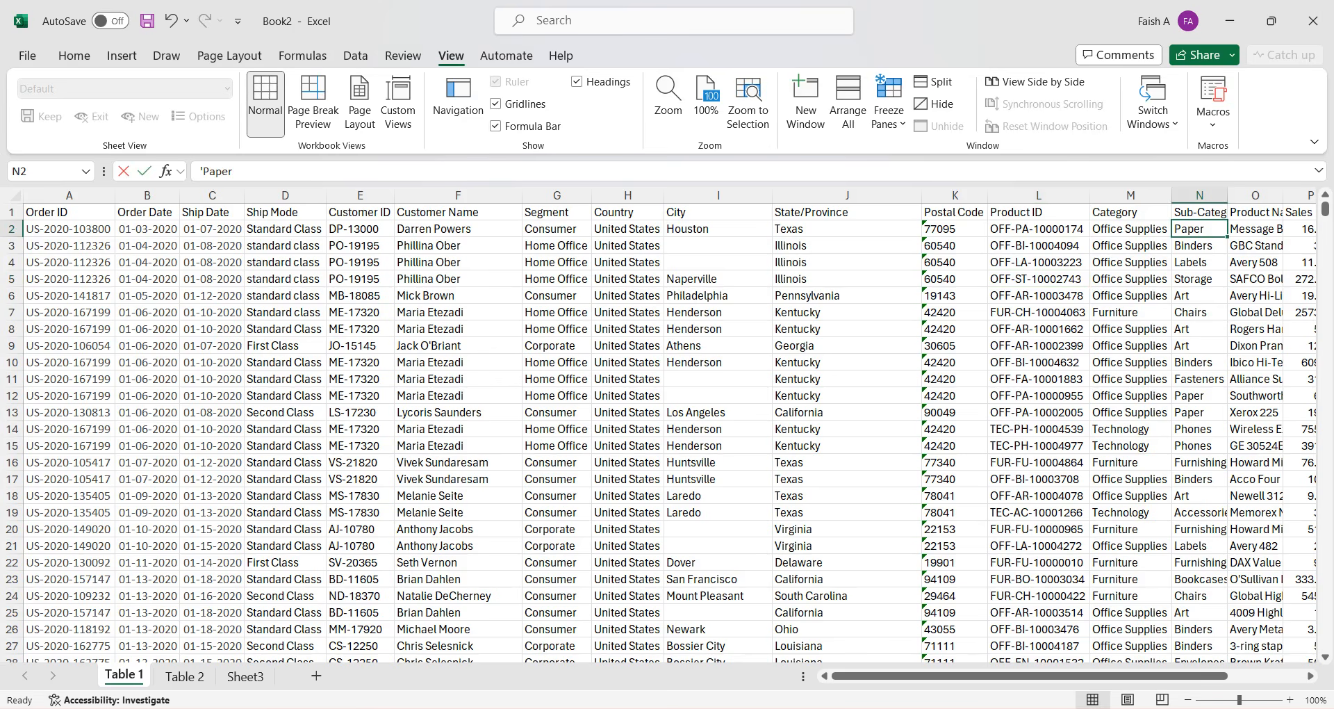
{"action": "key", "text": "Escape"}
{"action": "left_click", "coordinate": [1038, 229]}
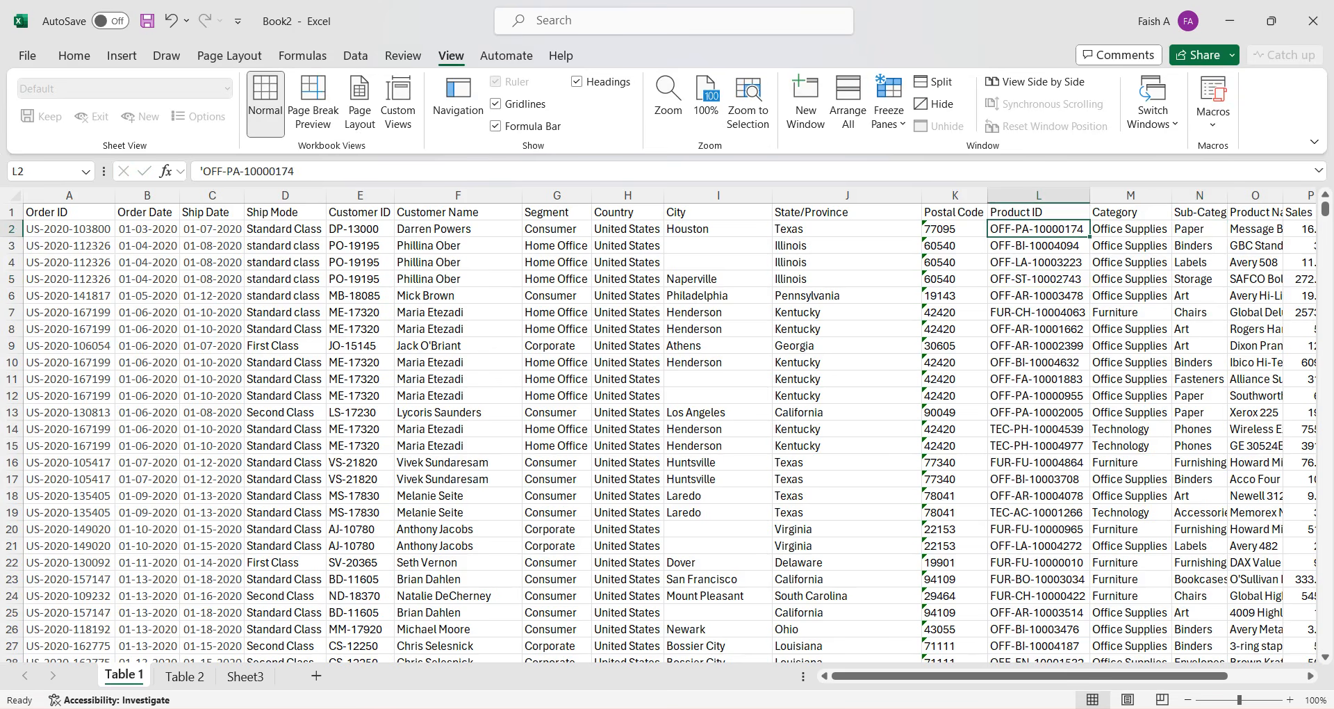
Step: Compare the Product ID codes with the Sub-Category values in rows 3 to 5, then select the whole Product ID column
{"action": "left_click", "coordinate": [1038, 245]}
{"action": "left_click", "coordinate": [1199, 245]}
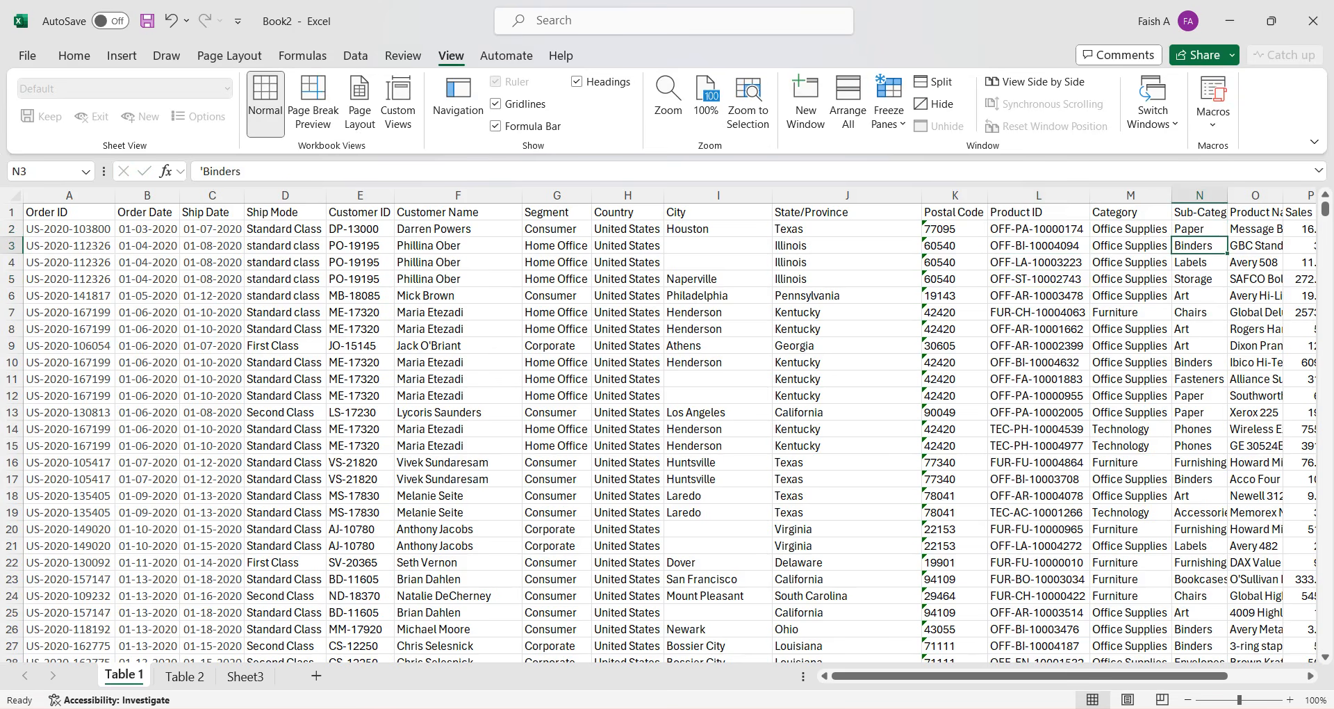
{"action": "left_click", "coordinate": [1200, 261]}
{"action": "left_click", "coordinate": [1199, 278]}
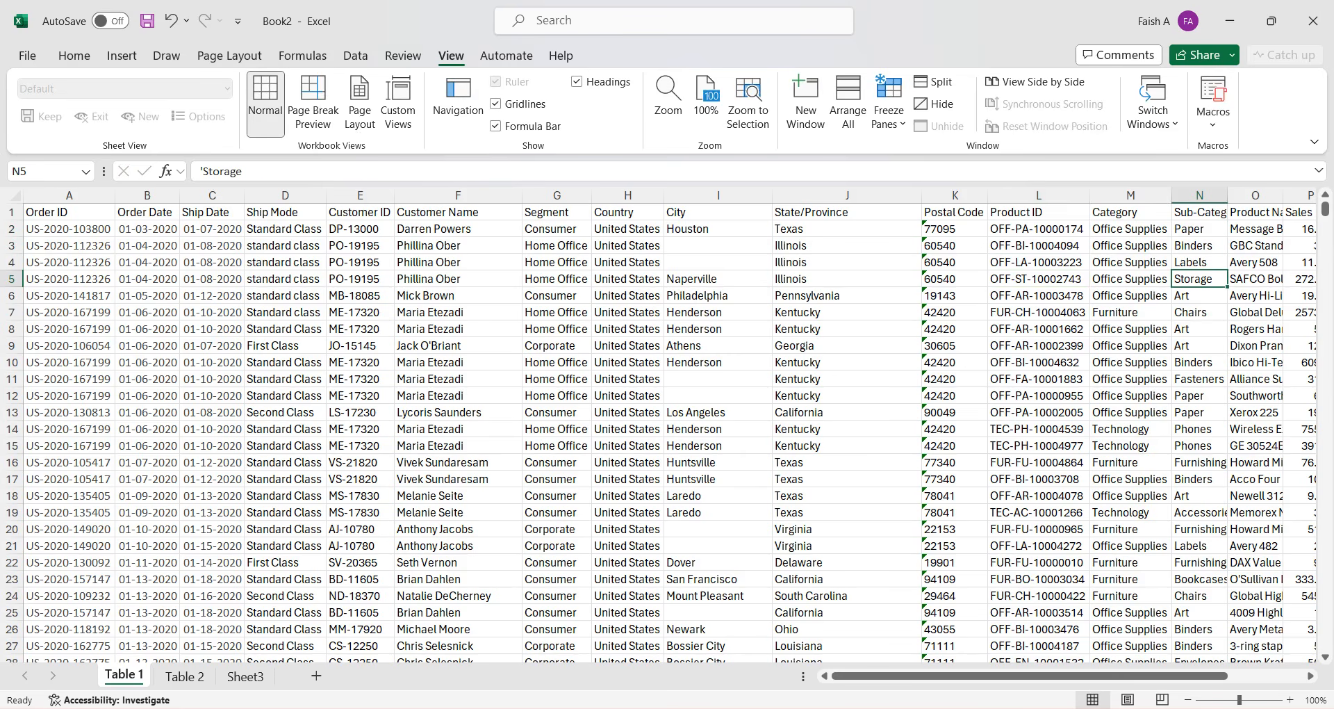
{"action": "left_click", "coordinate": [1038, 278]}
{"action": "left_click", "coordinate": [1038, 228]}
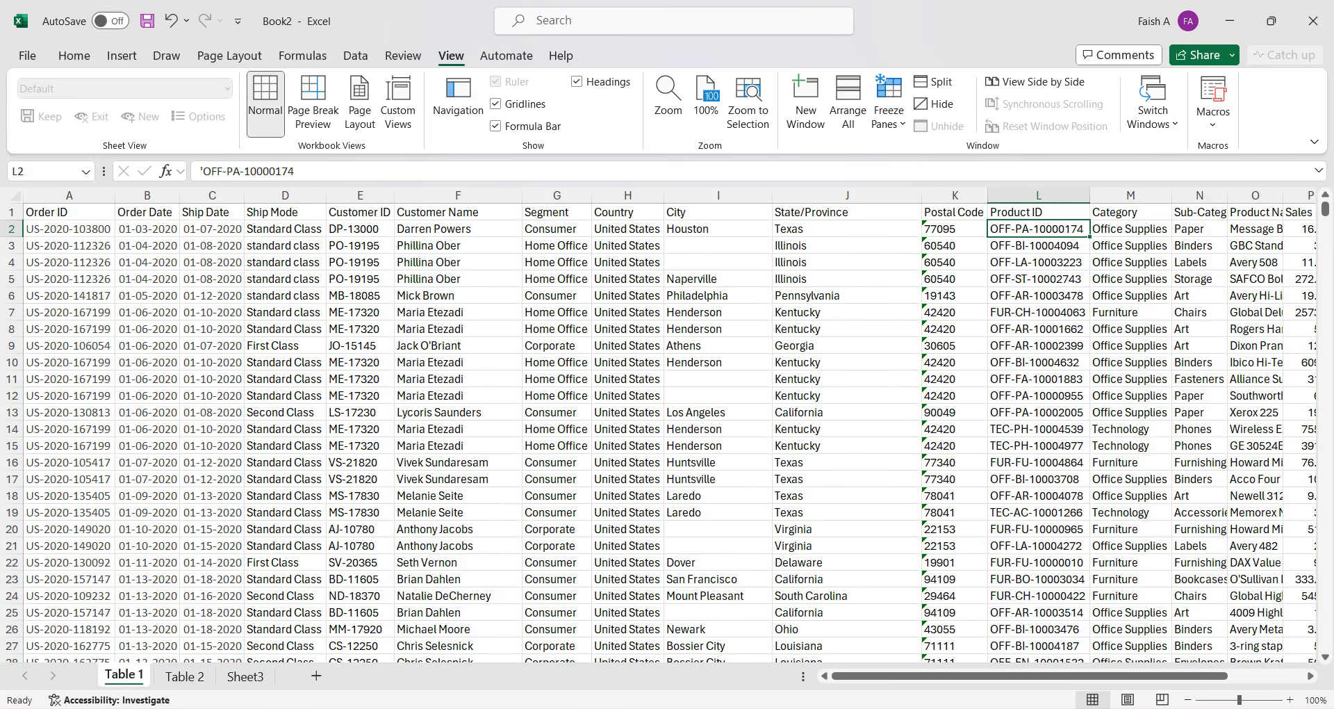
{"action": "left_click", "coordinate": [1039, 195]}
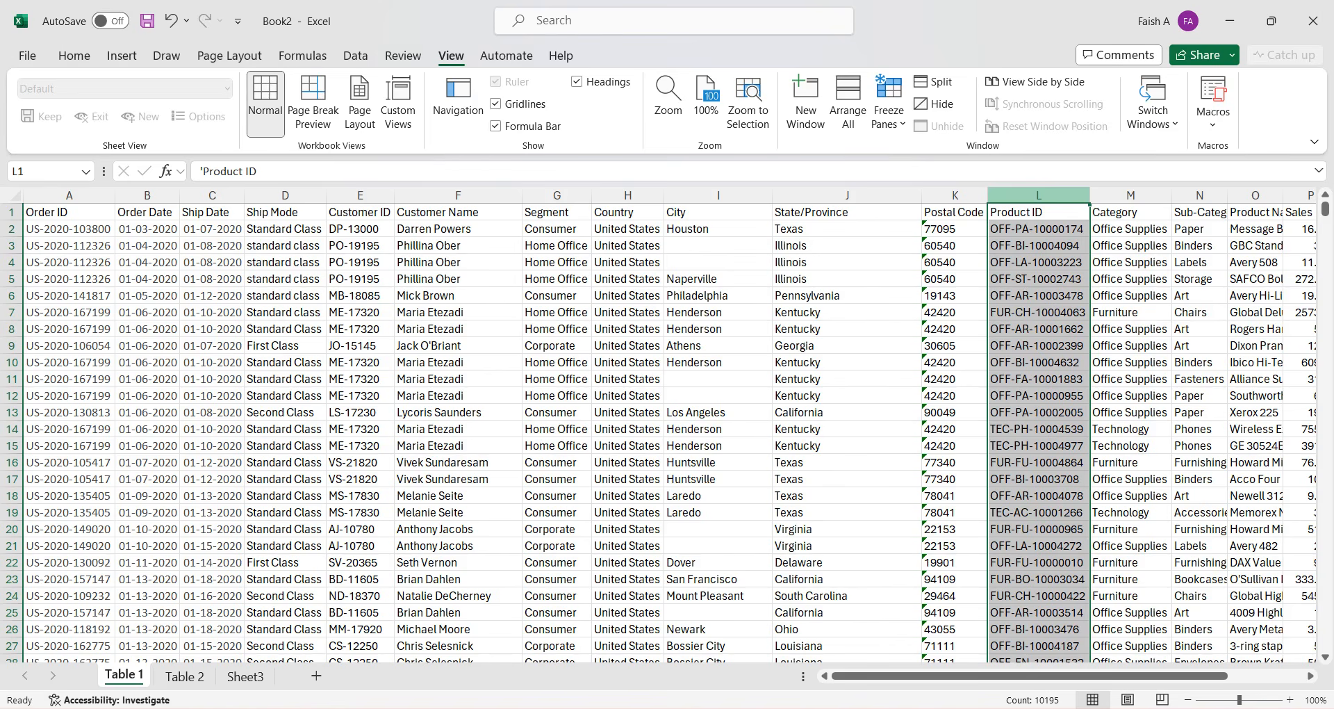
Step: Review the Sales column of Table 1, selecting its values in rows 2 to 7
{"action": "key", "text": "Right"}
{"action": "key", "text": "Right"}
{"action": "key", "text": "Right"}
{"action": "key", "text": "Right"}
{"action": "key", "text": "Right"}
{"action": "key", "text": "Right"}
{"action": "key", "text": "Right"}
{"action": "key", "text": "Right"}
{"action": "key", "text": "Right"}
{"action": "key", "text": "Right"}
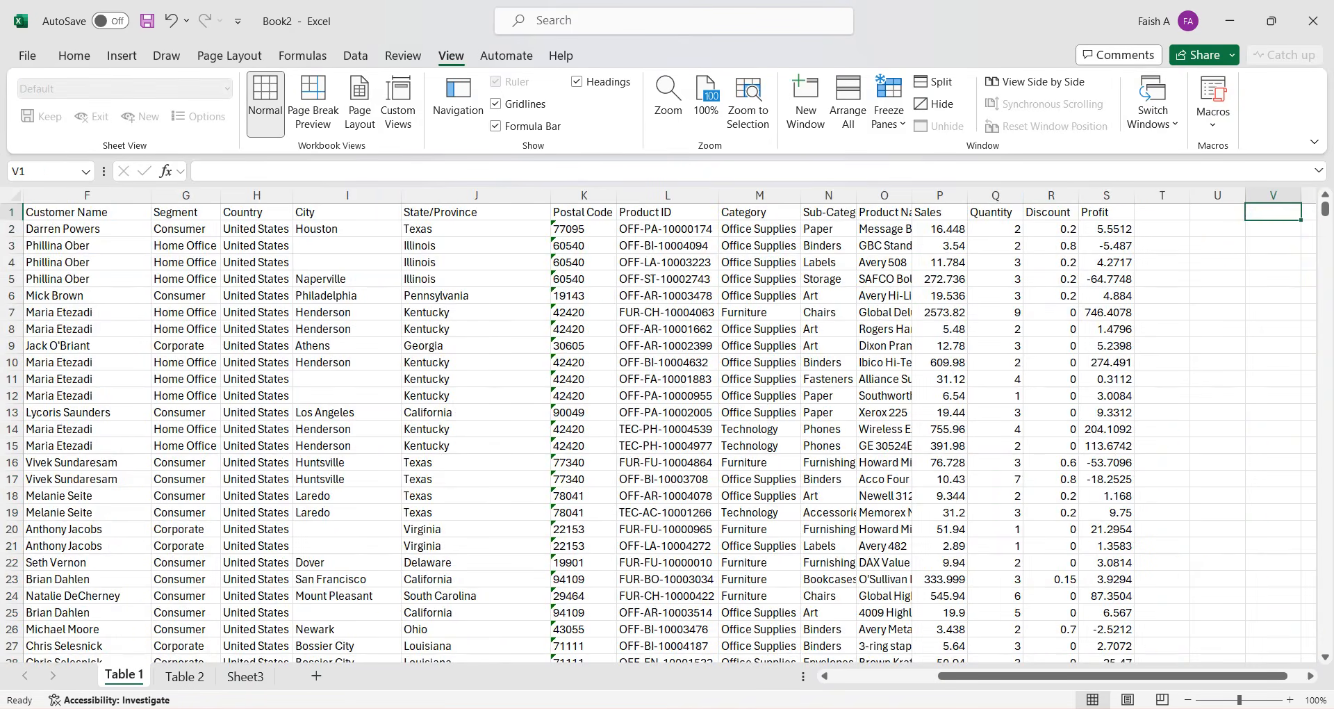
{"action": "left_click", "coordinate": [940, 195]}
{"action": "left_click_drag", "start_coordinate": [939, 228], "coordinate": [939, 312]}
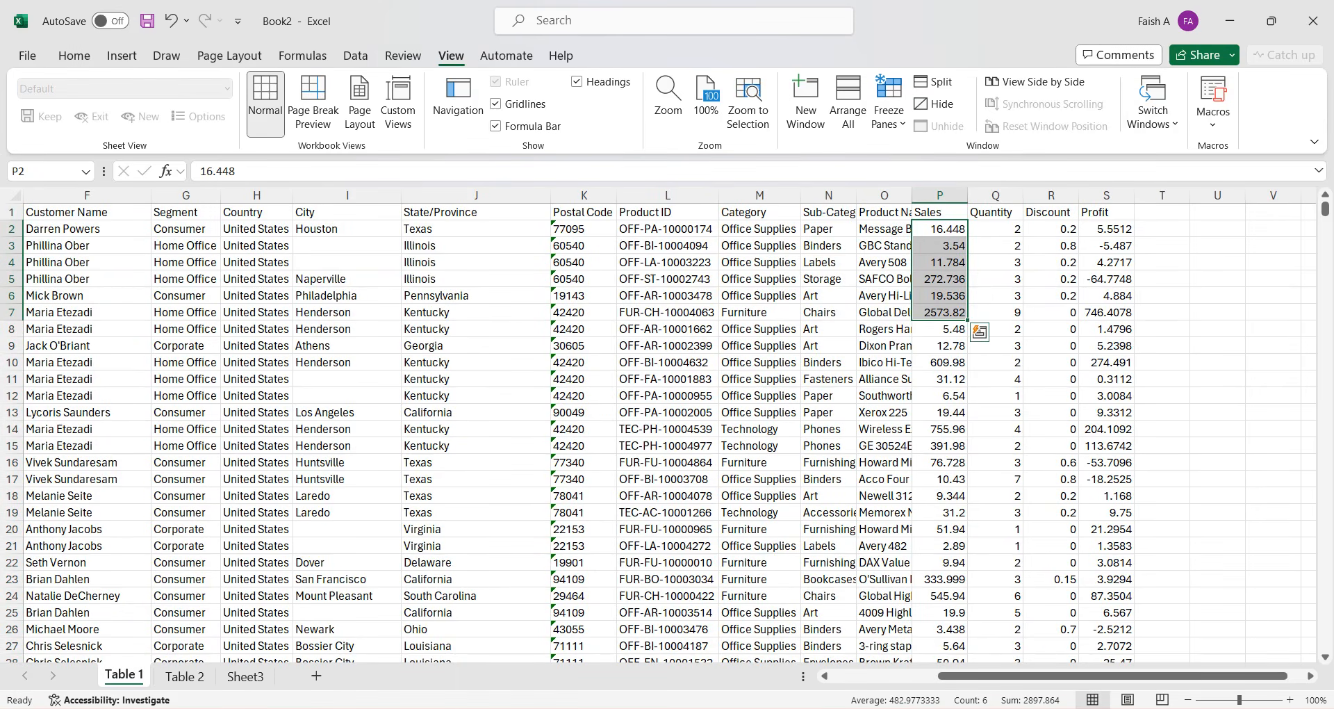
Step: Compare the number of decimal places in the first two Sales values
{"action": "left_click", "coordinate": [939, 229]}
{"action": "left_click", "coordinate": [939, 245]}
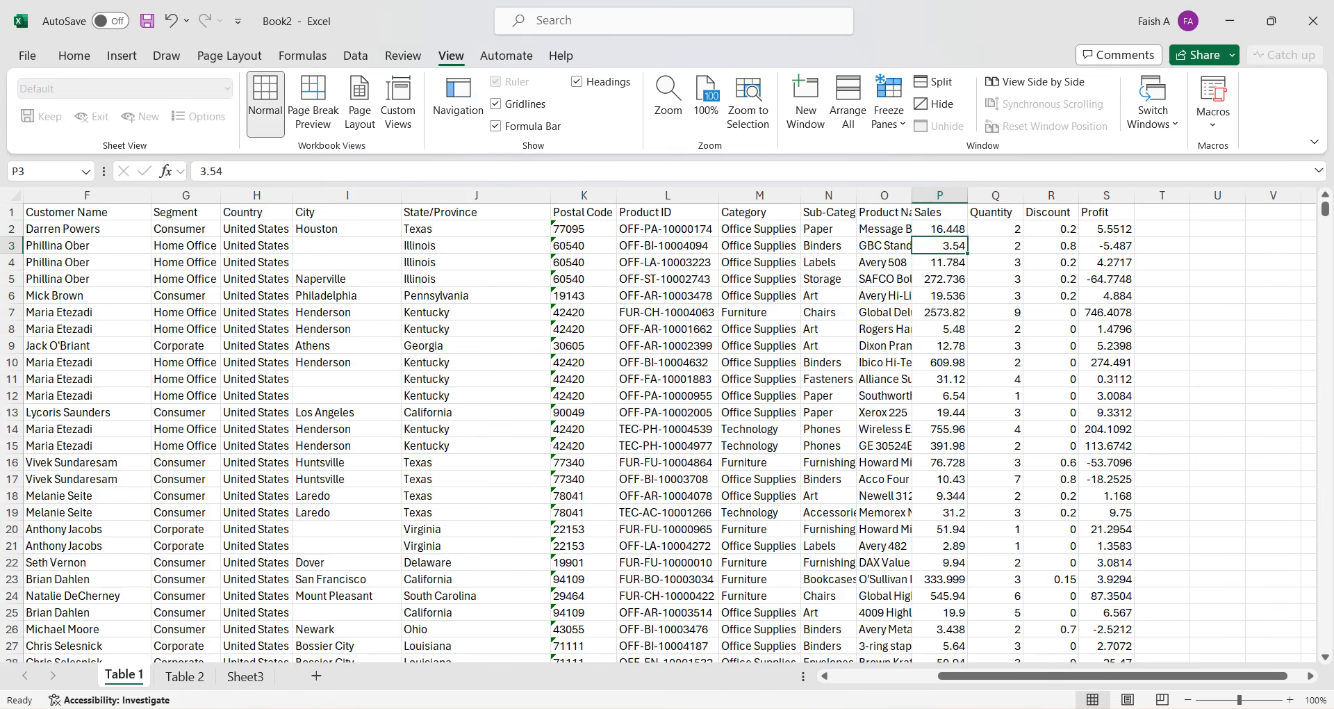
{"action": "left_click", "coordinate": [939, 228]}
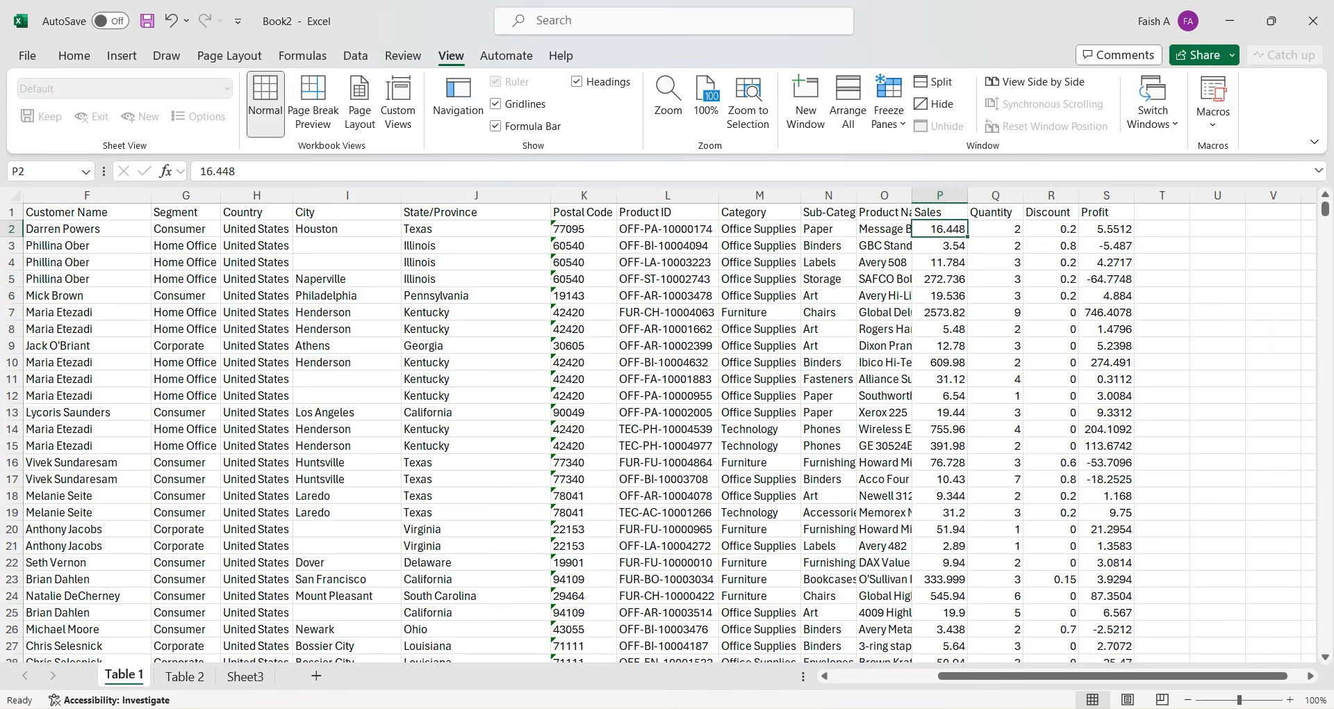
{"action": "left_click", "coordinate": [940, 246]}
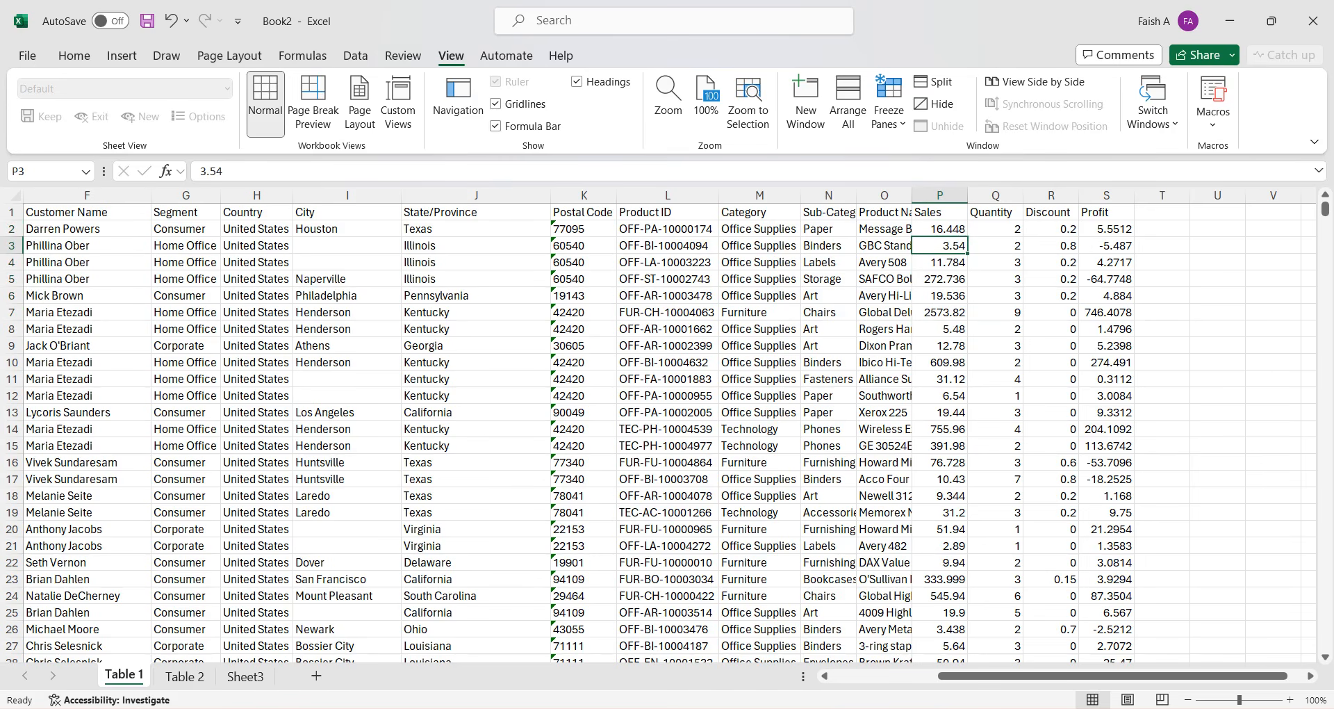
{"action": "left_click_drag", "start_coordinate": [939, 229], "coordinate": [940, 246]}
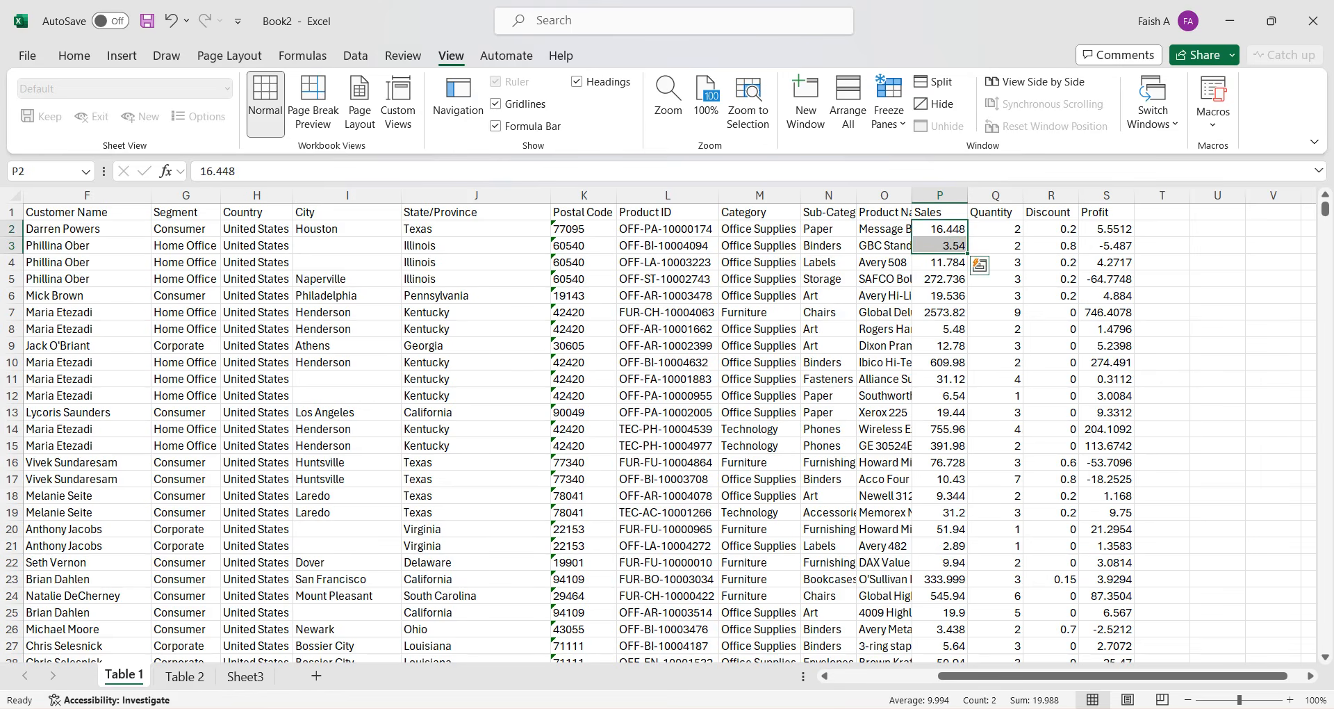
Step: Enter the heading Total Sales in cell T1, beside the Profit column
{"action": "left_click", "coordinate": [1106, 212]}
{"action": "left_click", "coordinate": [1162, 212]}
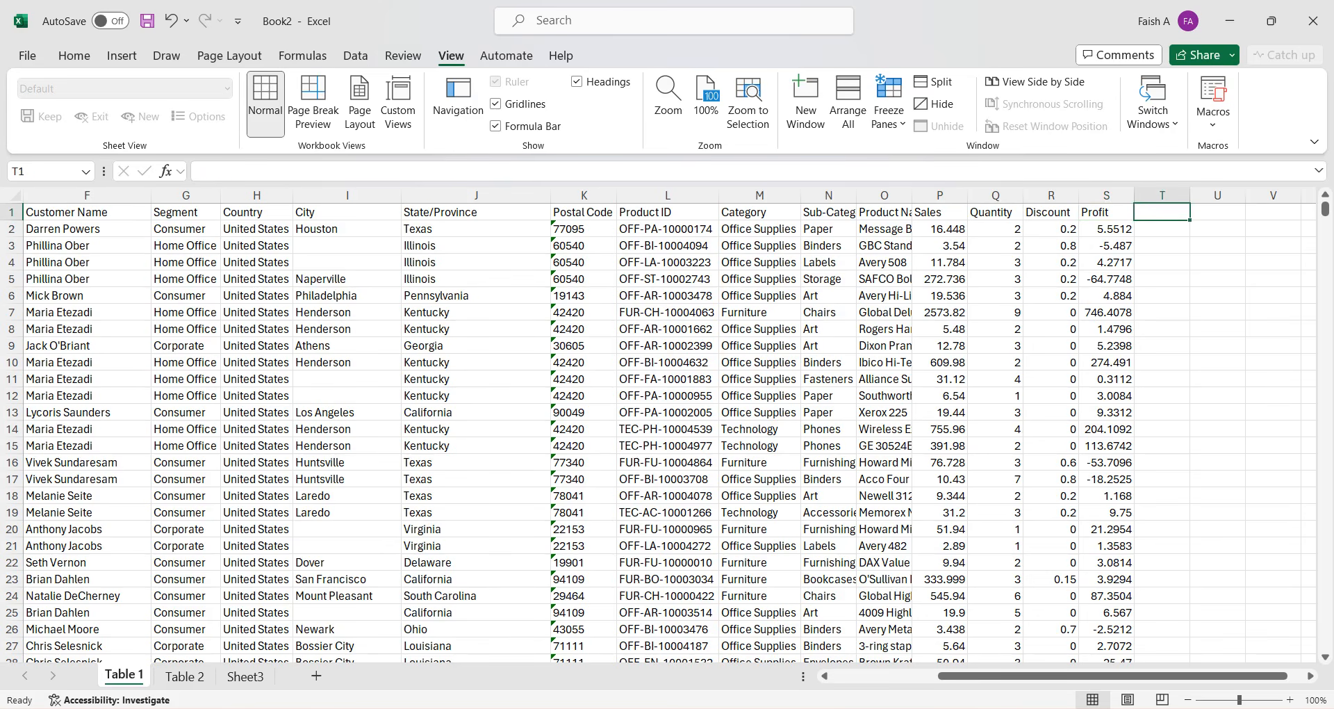
{"action": "left_click", "coordinate": [939, 212]}
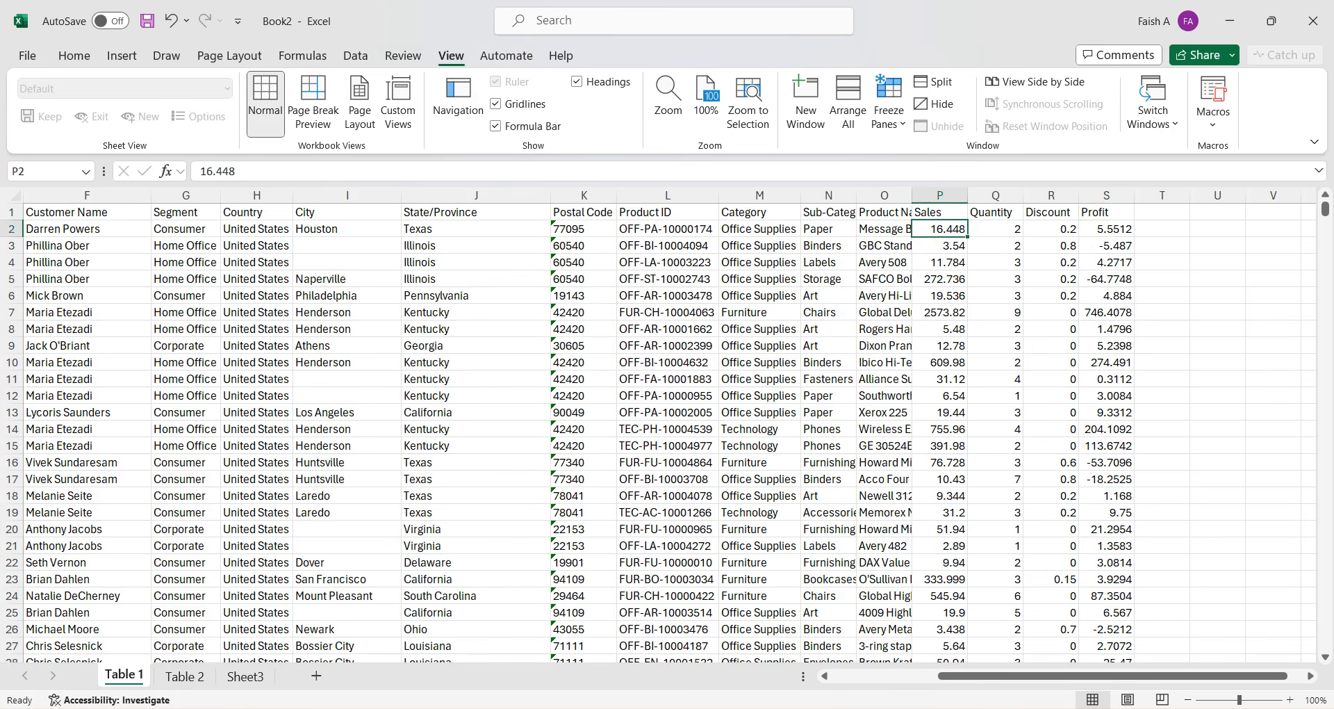
{"action": "left_click", "coordinate": [1162, 212]}
{"action": "type", "text": "Tp"}
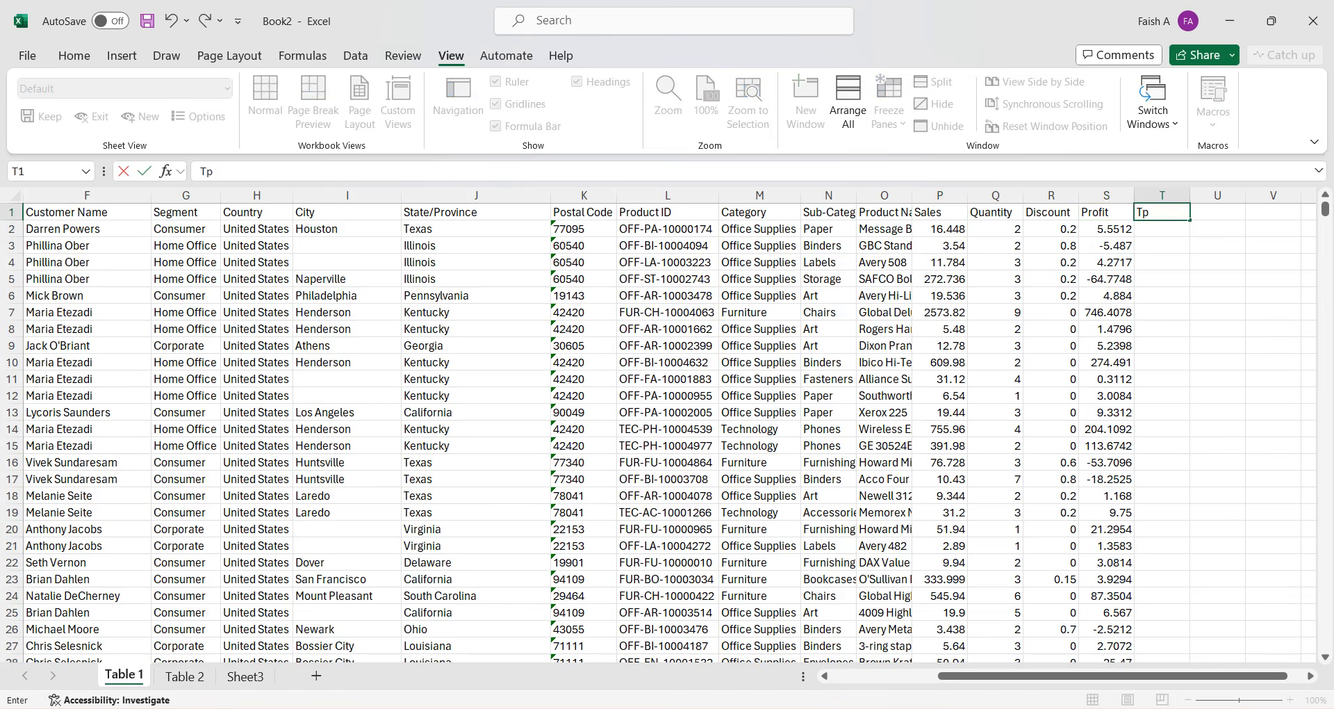
{"action": "type", "text": "otal Sales"}
{"action": "key", "text": "Return"}
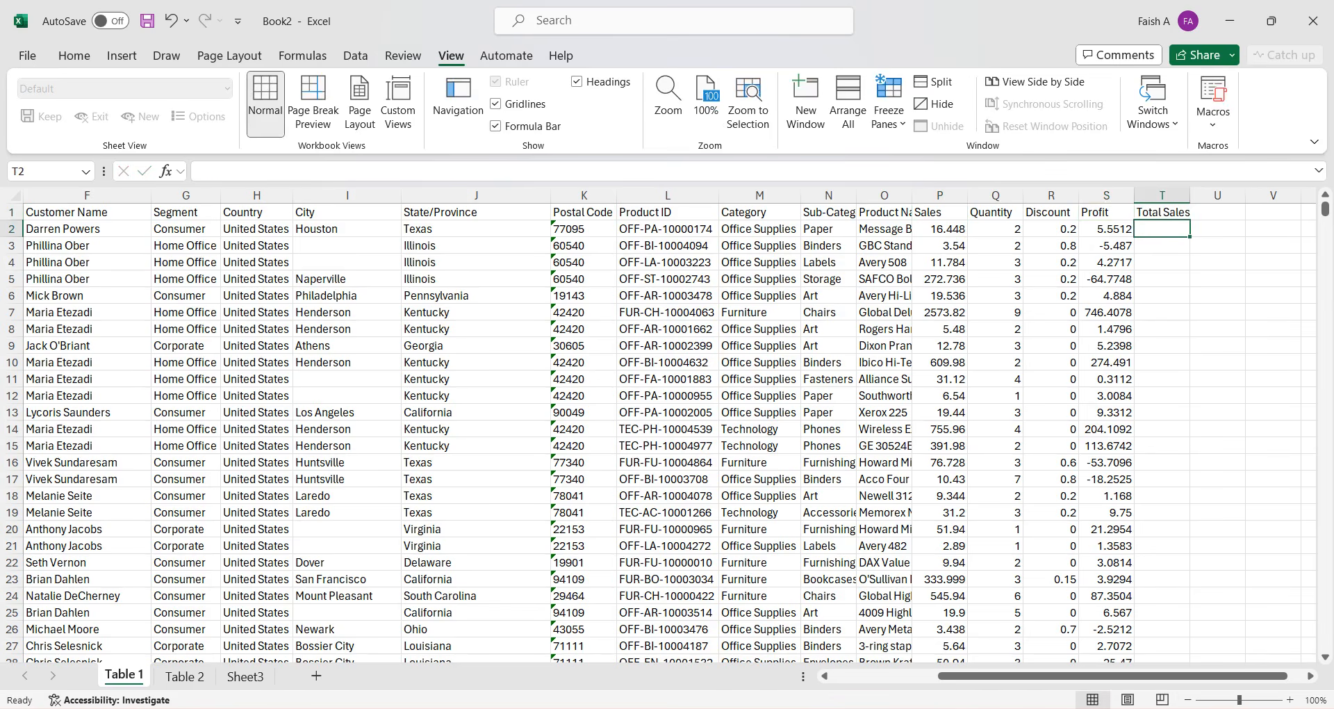
Step: Calculate total sales with the formula =P2*Q2 in cell T2 and fill it down the whole column
{"action": "type", "text": "="}
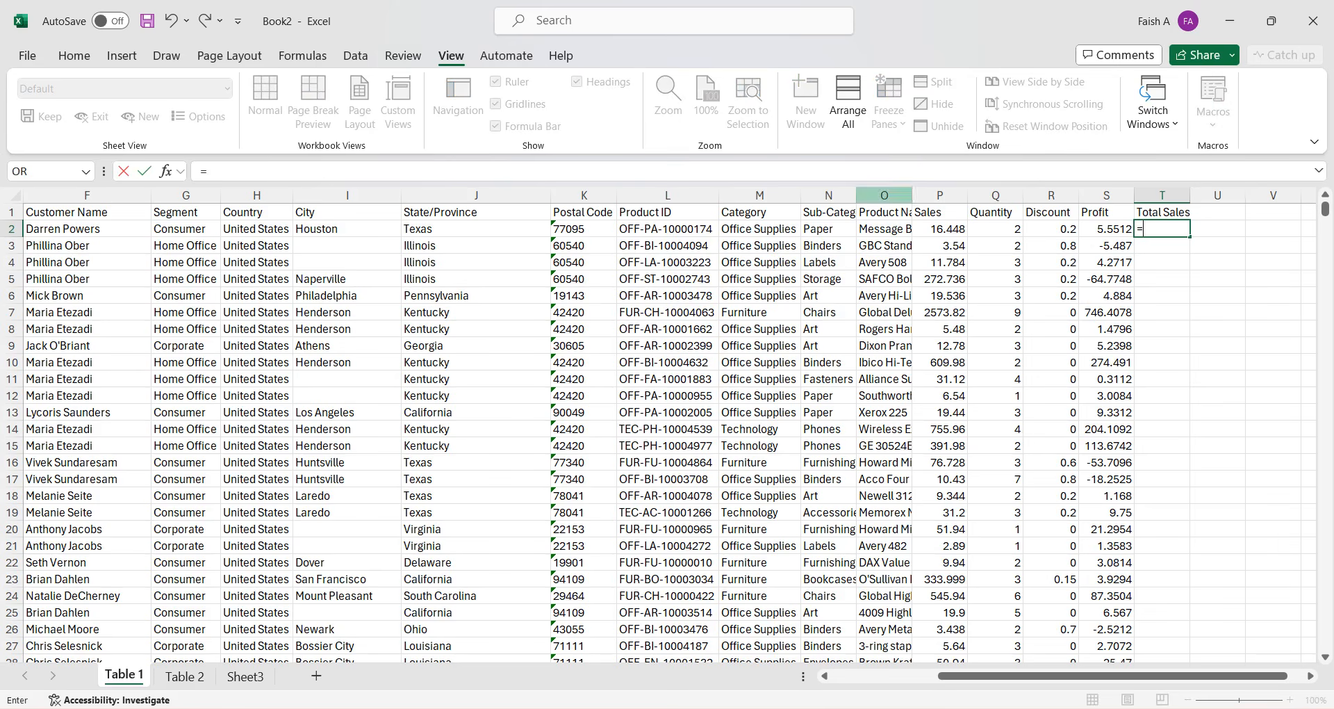
{"action": "left_click", "coordinate": [939, 229]}
{"action": "type", "text": "*"}
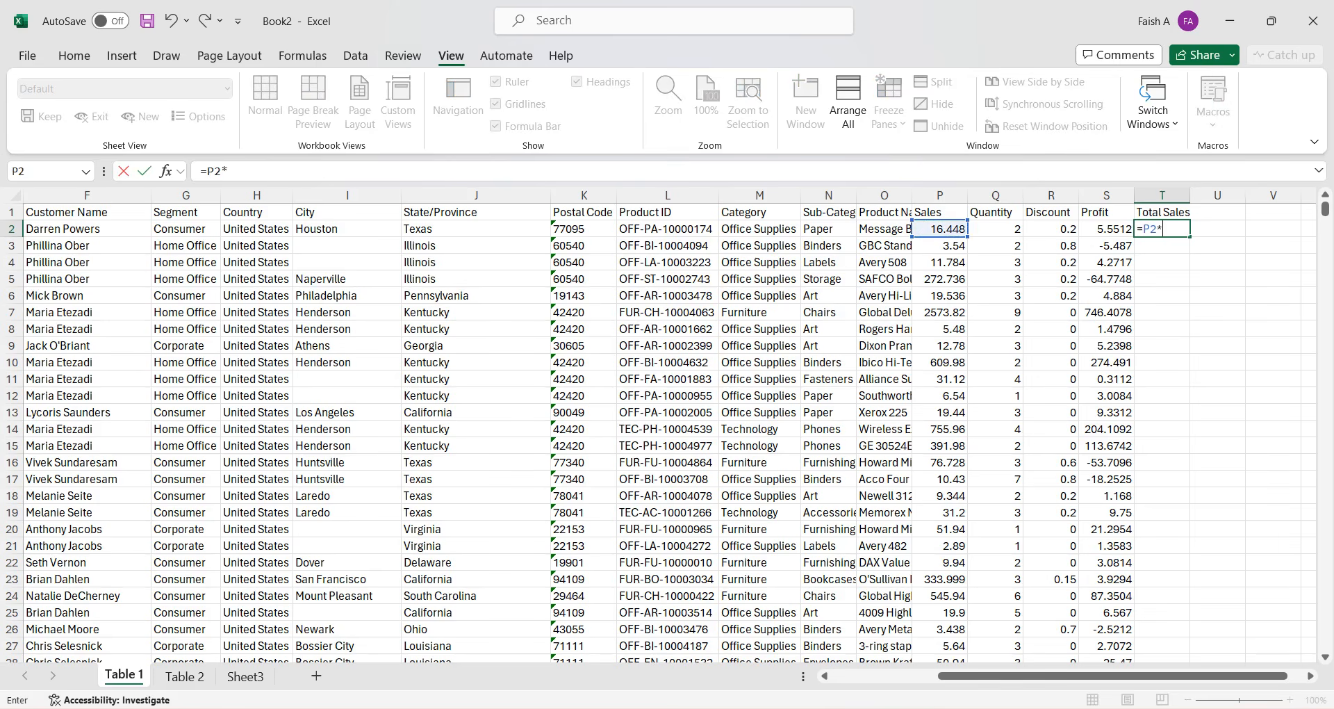
{"action": "left_click", "coordinate": [995, 229]}
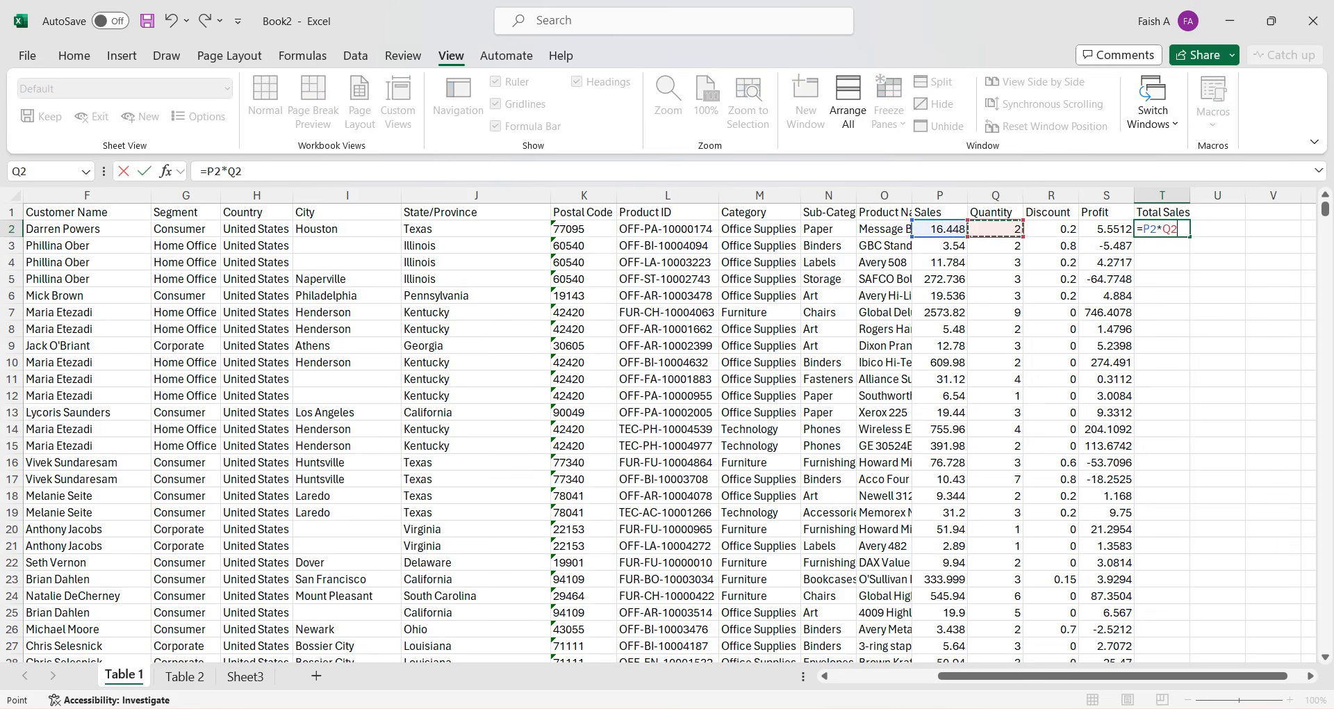
{"action": "key", "text": "Return"}
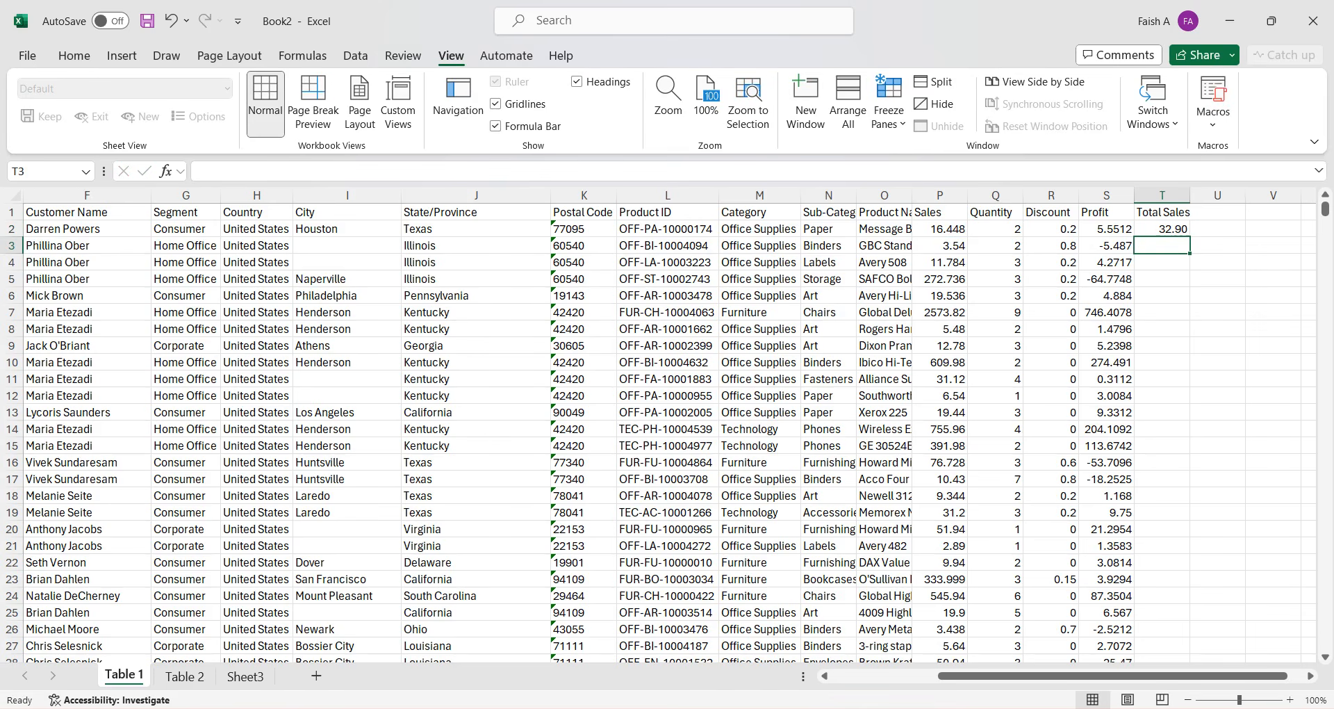
{"action": "left_click", "coordinate": [1162, 229]}
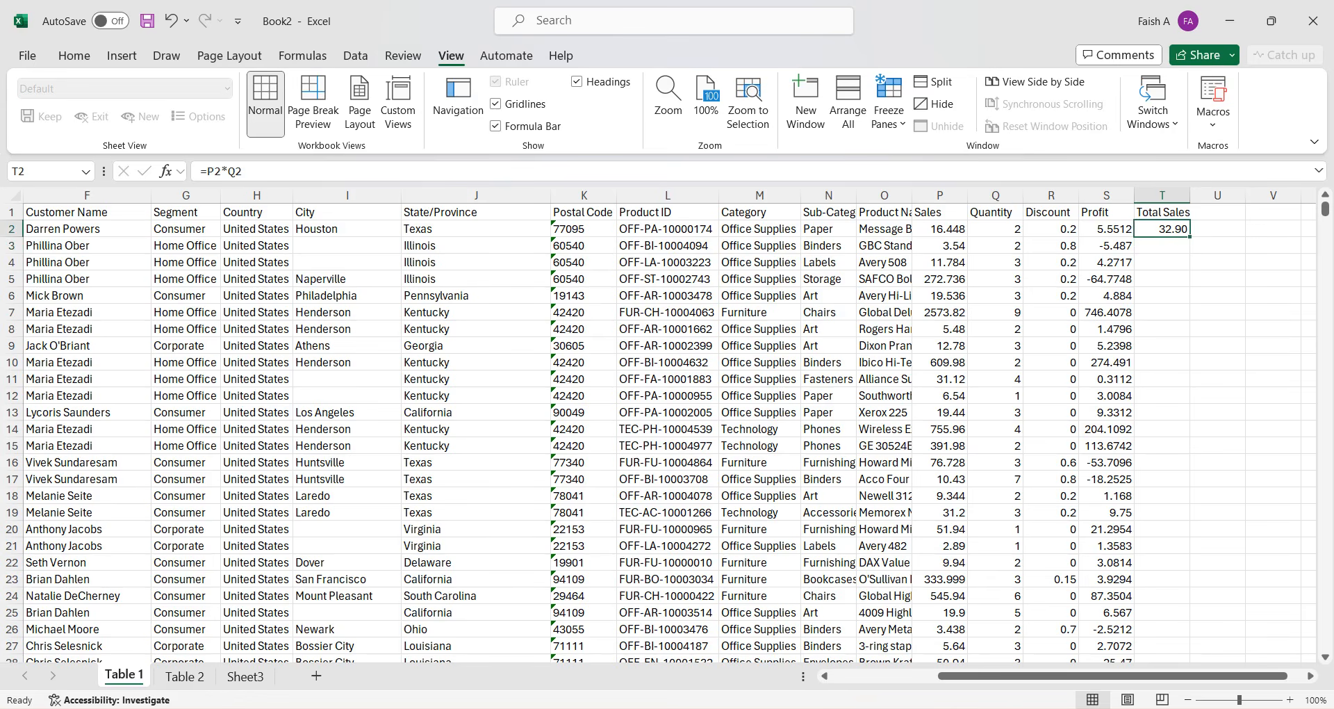
{"action": "double_click", "coordinate": [1189, 237]}
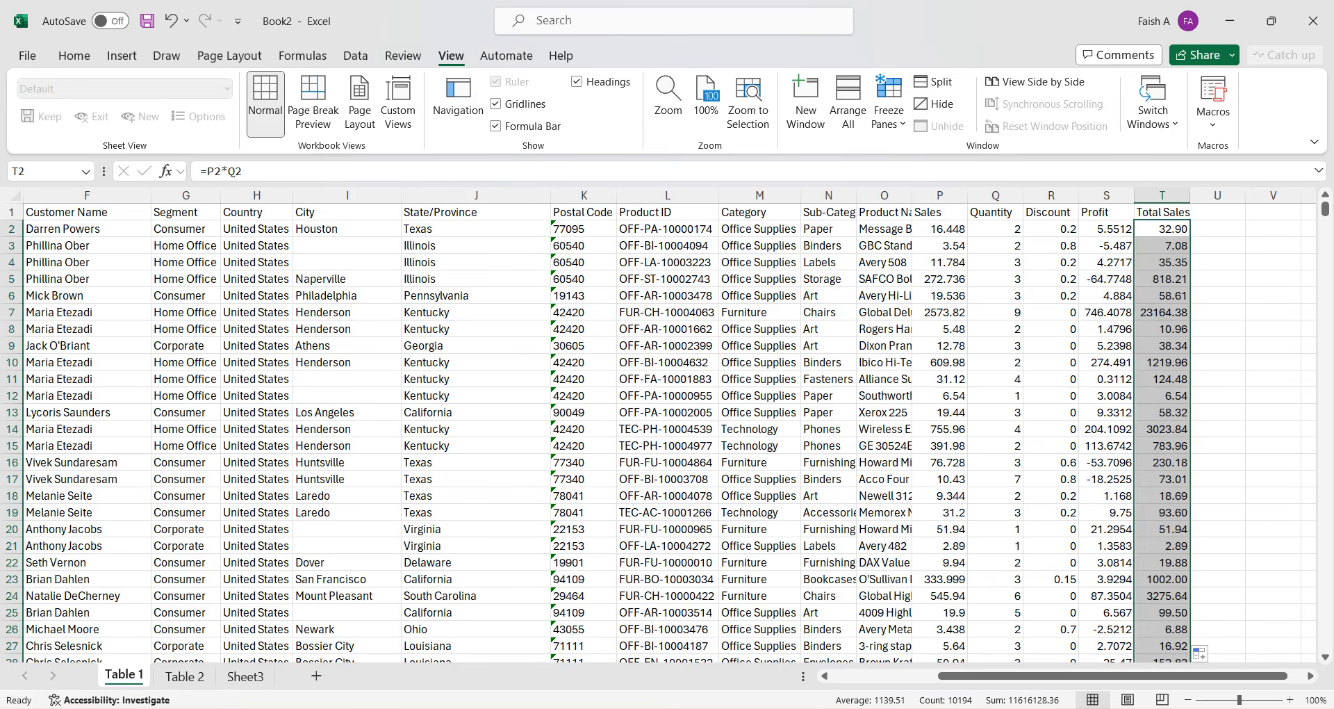
Step: Clear the entire contents of the Total Sales column
{"action": "left_click", "coordinate": [1162, 195]}
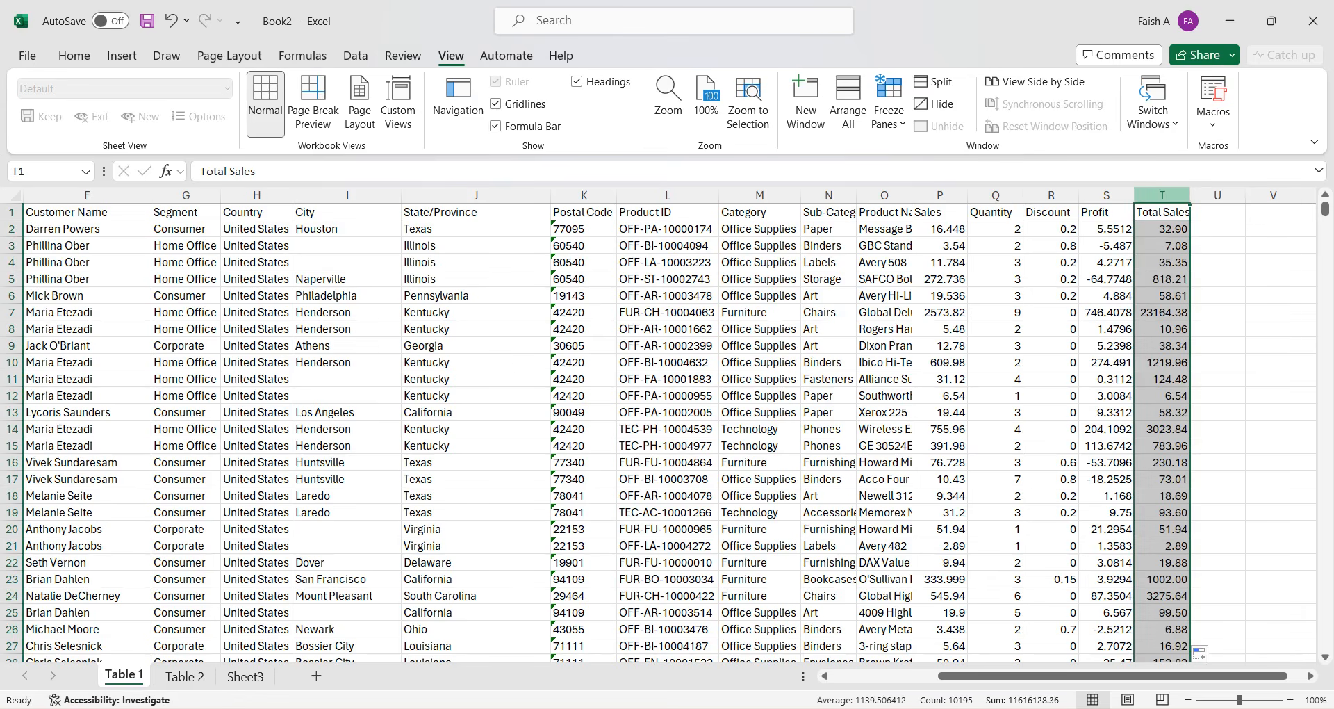
{"action": "key", "text": "Delete"}
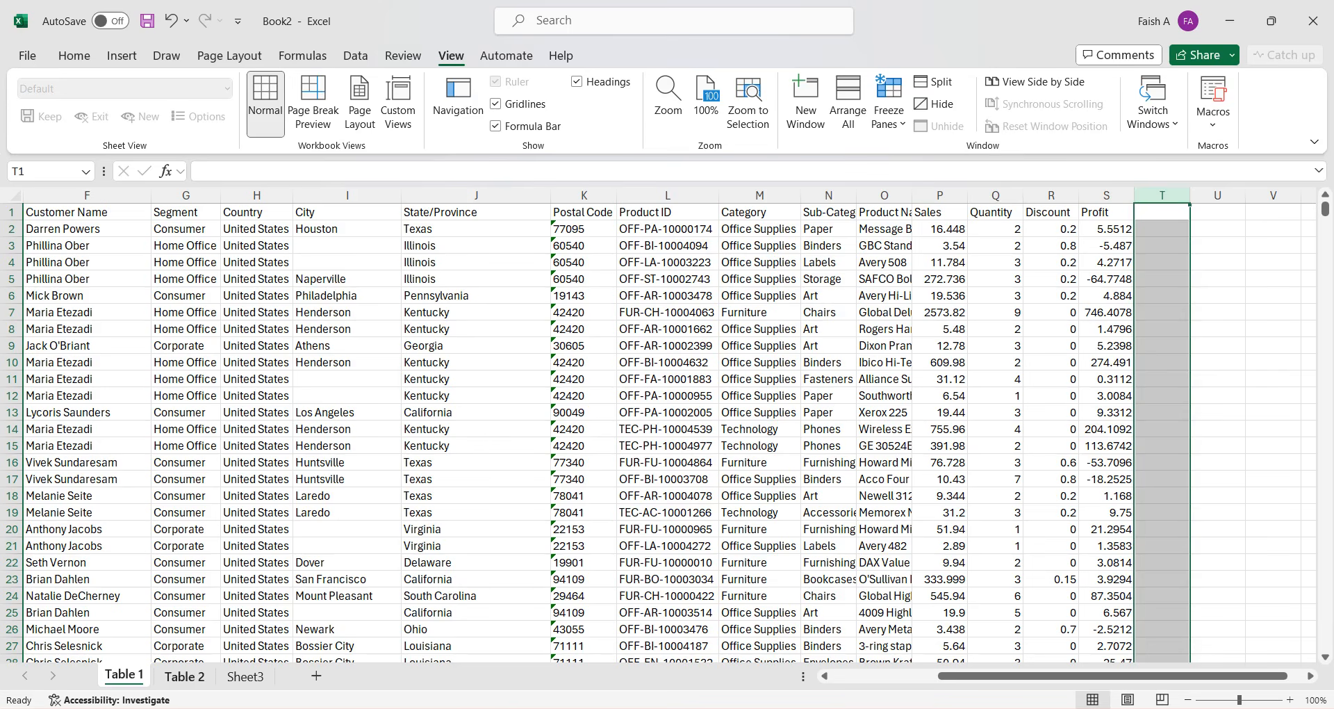
Step: Switch to the Table 2 sheet and review its Postal Code and Region columns
{"action": "left_click", "coordinate": [184, 676]}
{"action": "left_click", "coordinate": [111, 246]}
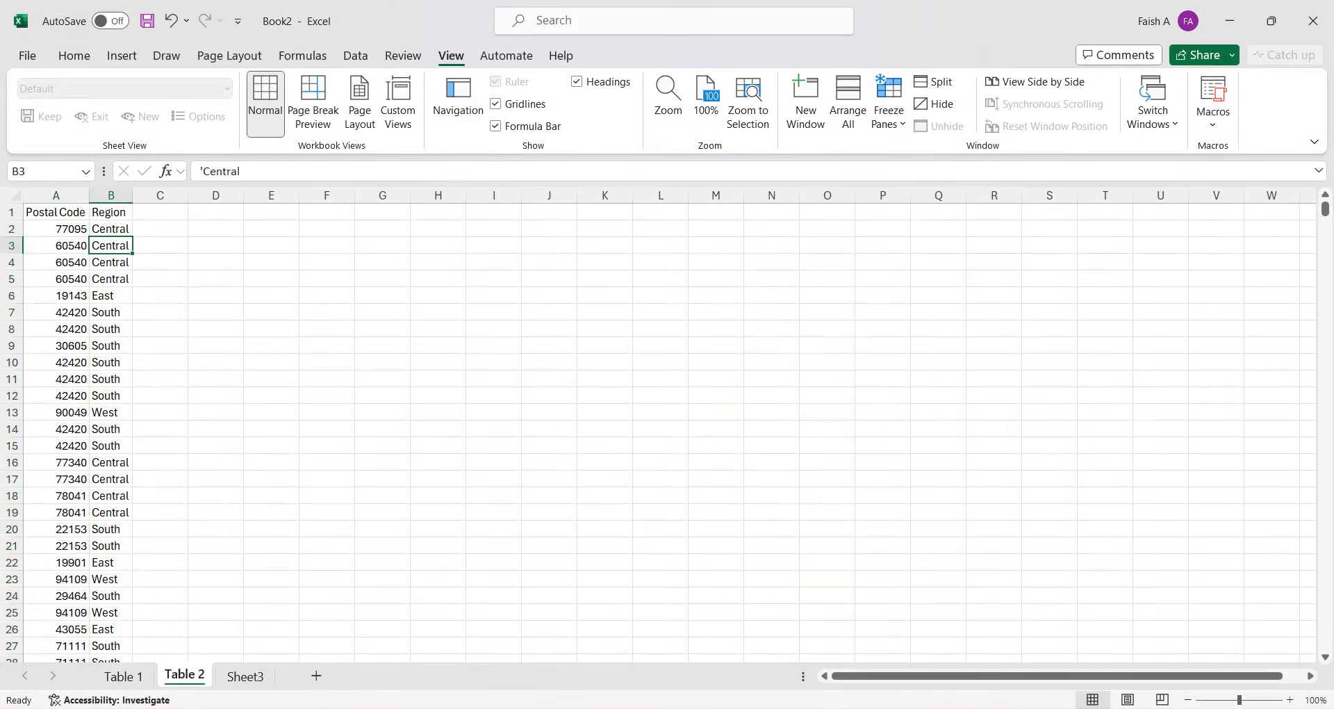
{"action": "left_click", "coordinate": [56, 196]}
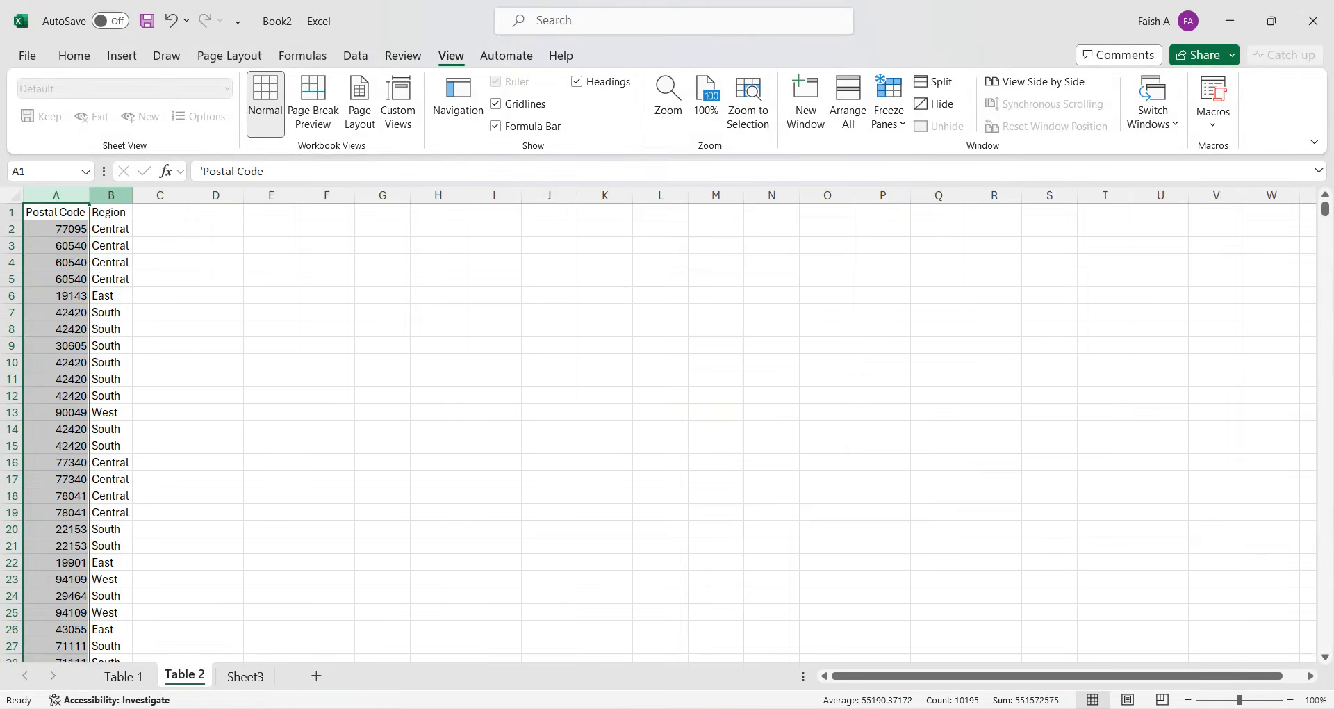
{"action": "left_click", "coordinate": [112, 196]}
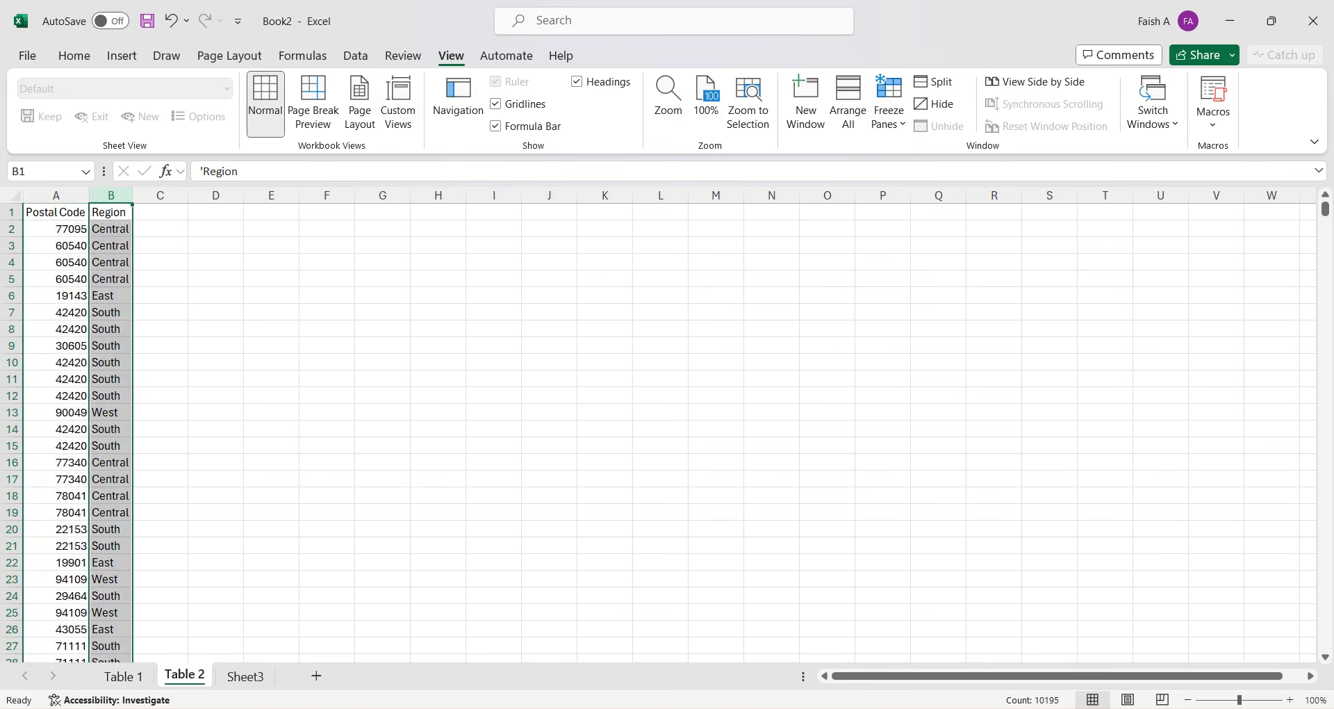
{"action": "left_click", "coordinate": [56, 195]}
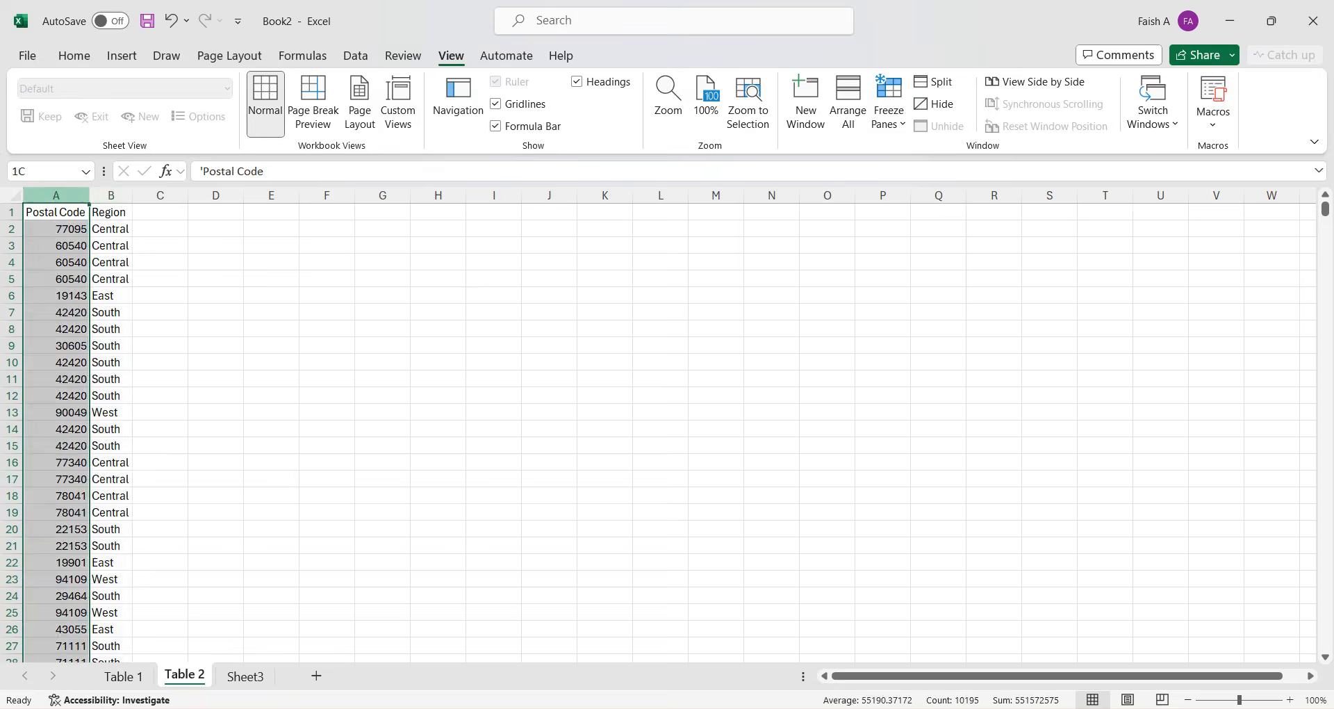
Step: Check that the Postal Code column in Table 1 can serve as the common field with Table 2, and return to Table 1
{"action": "left_click", "coordinate": [123, 676]}
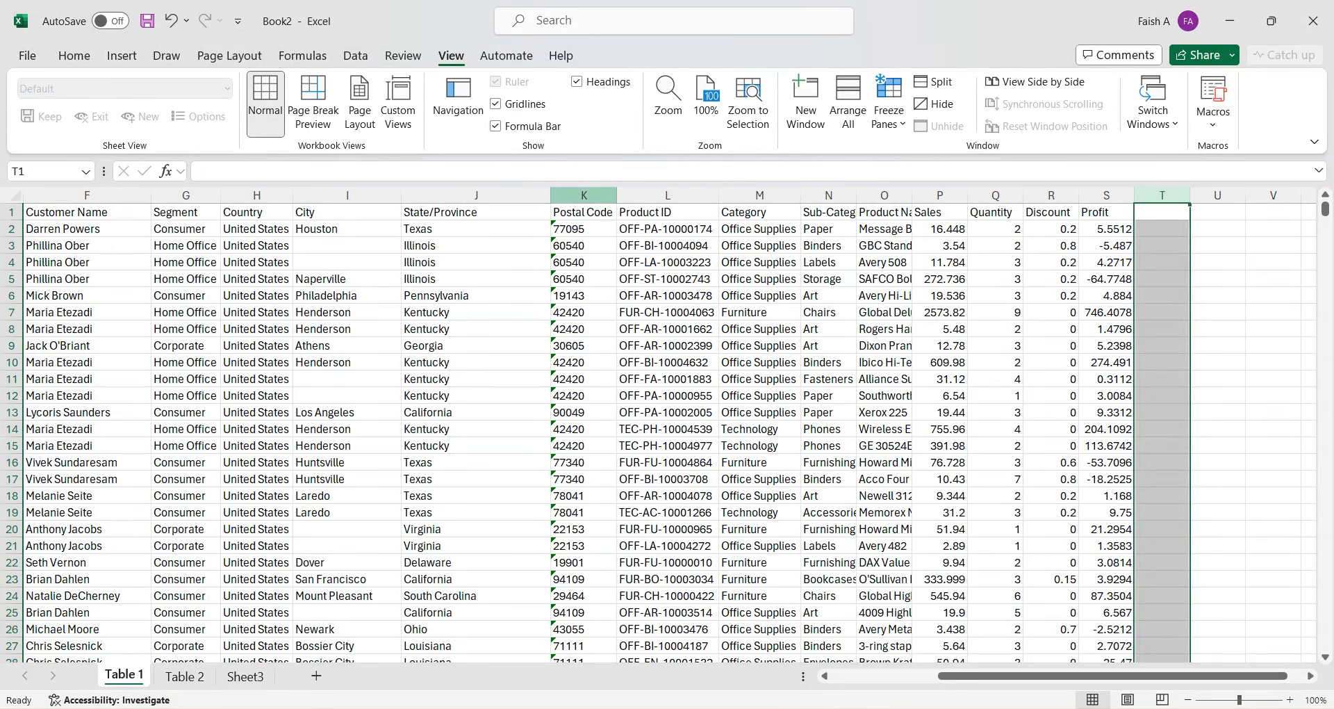
{"action": "left_click", "coordinate": [583, 195]}
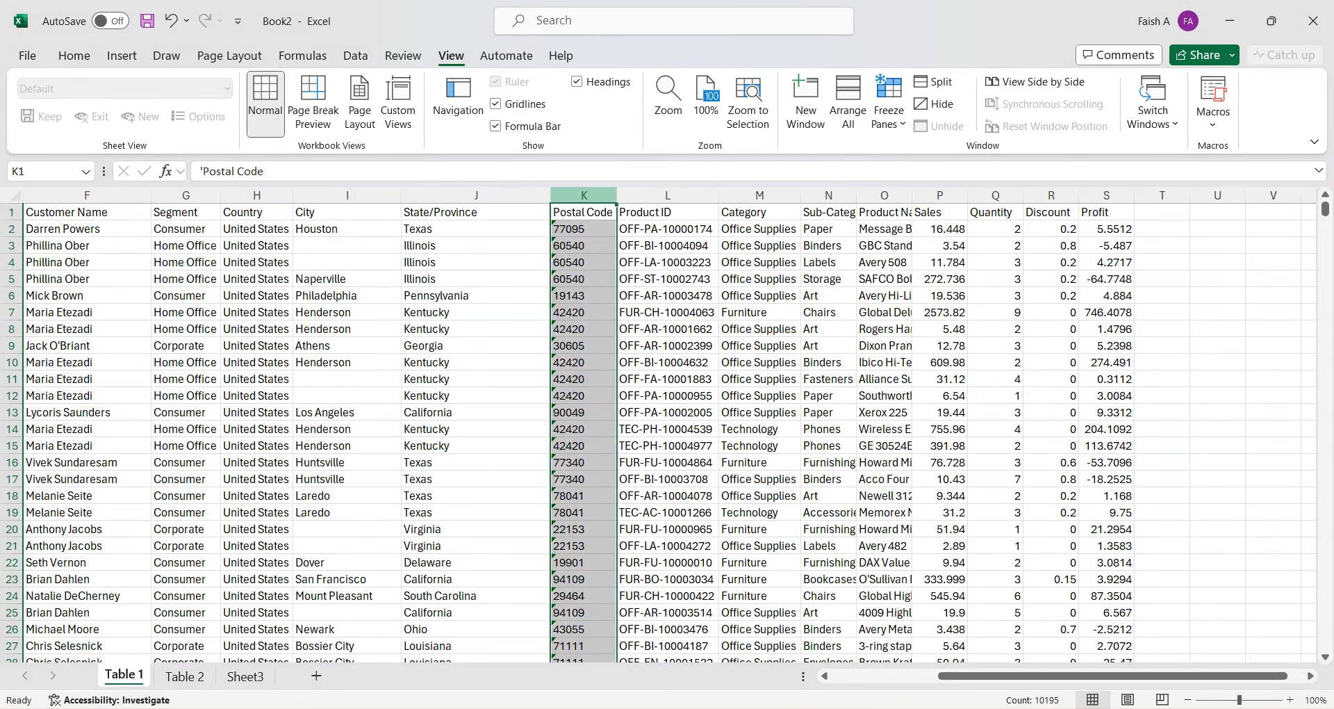
{"action": "left_click", "coordinate": [184, 676]}
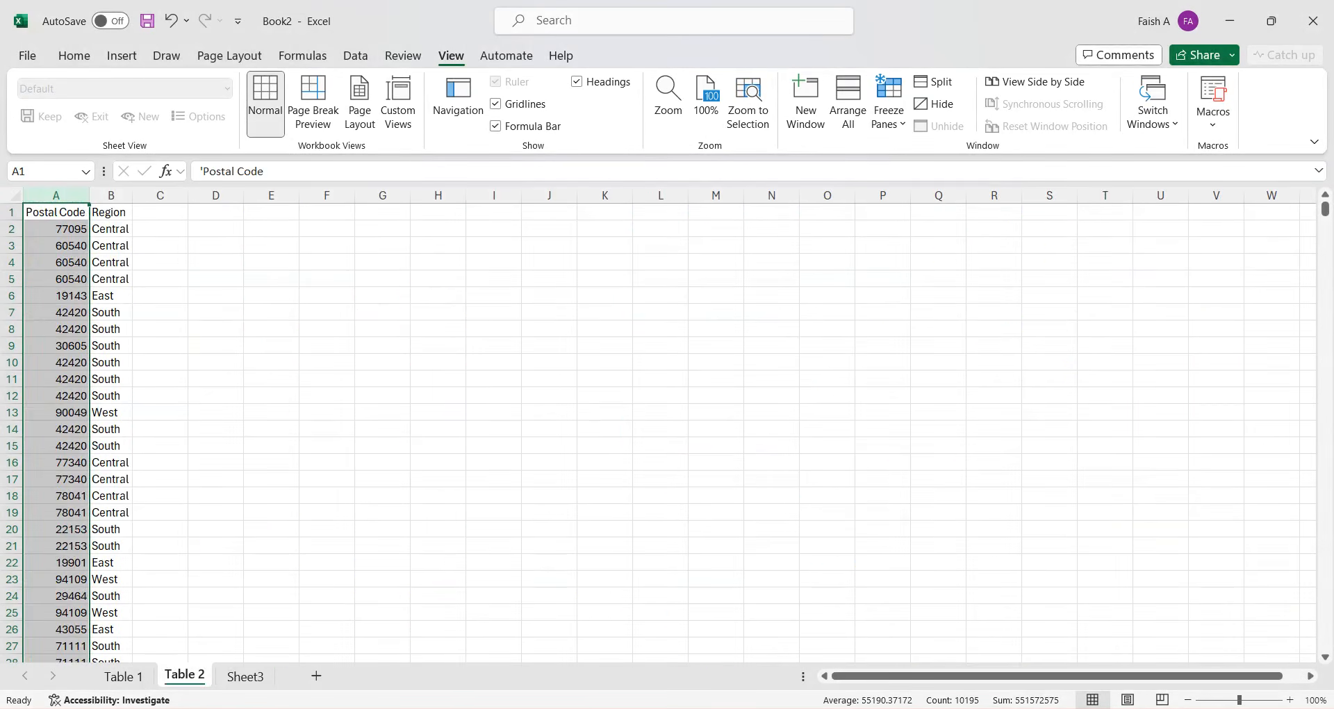
{"action": "key", "text": "ctrl+Page_Up"}
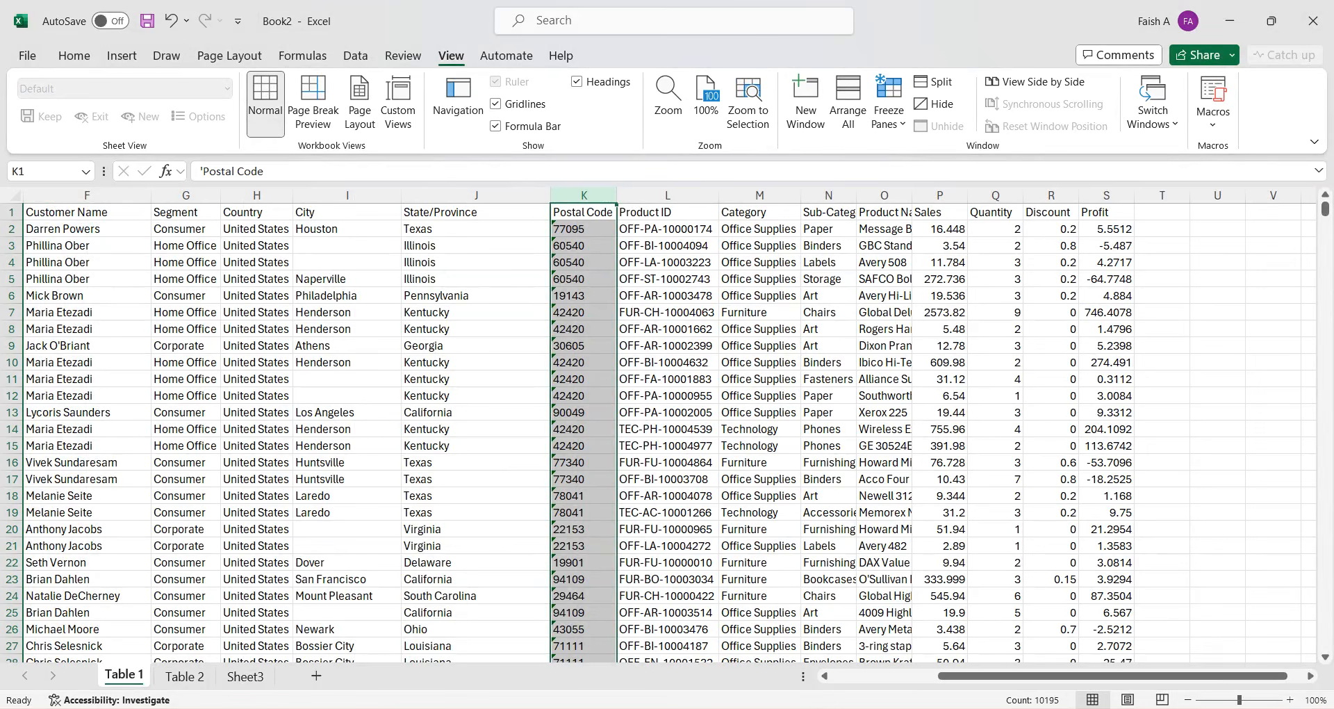
Step: Enter the heading Region in cell T1 of Table 1, beside the Profit column
{"action": "left_click", "coordinate": [1162, 212]}
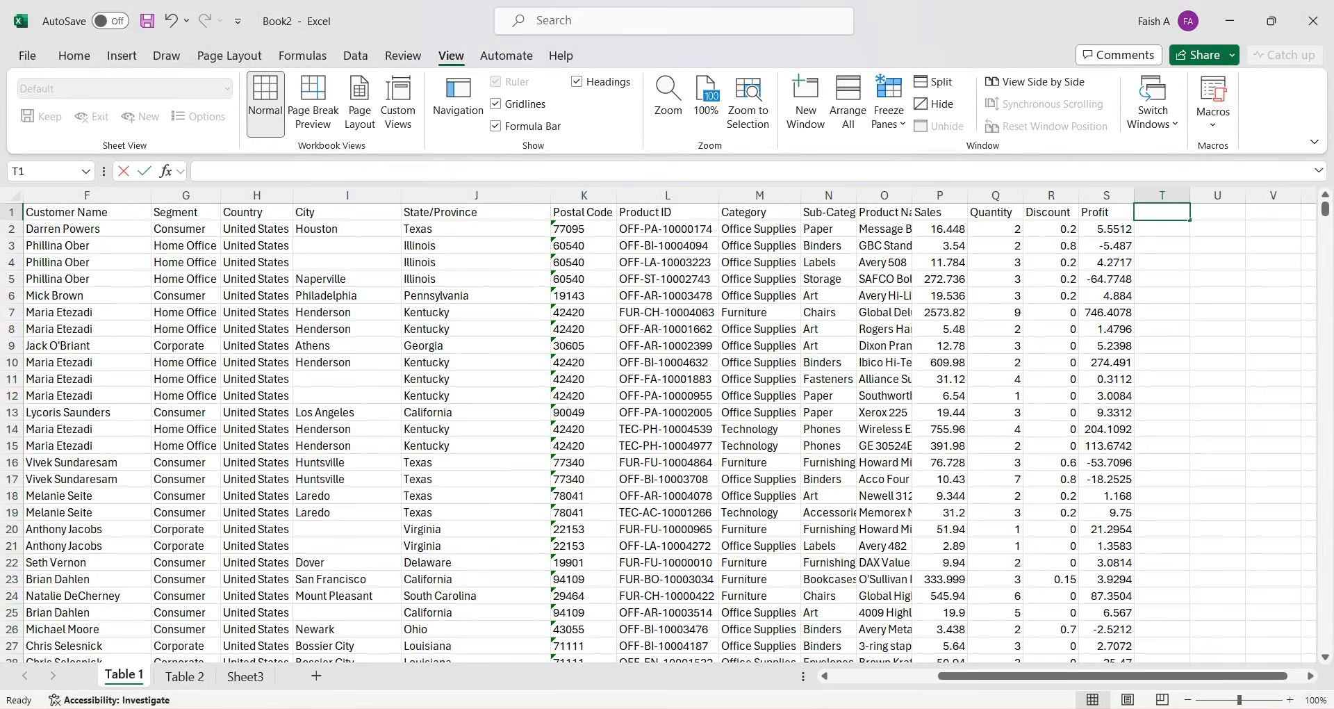
{"action": "type", "text": "Region"}
{"action": "key", "text": "Return"}
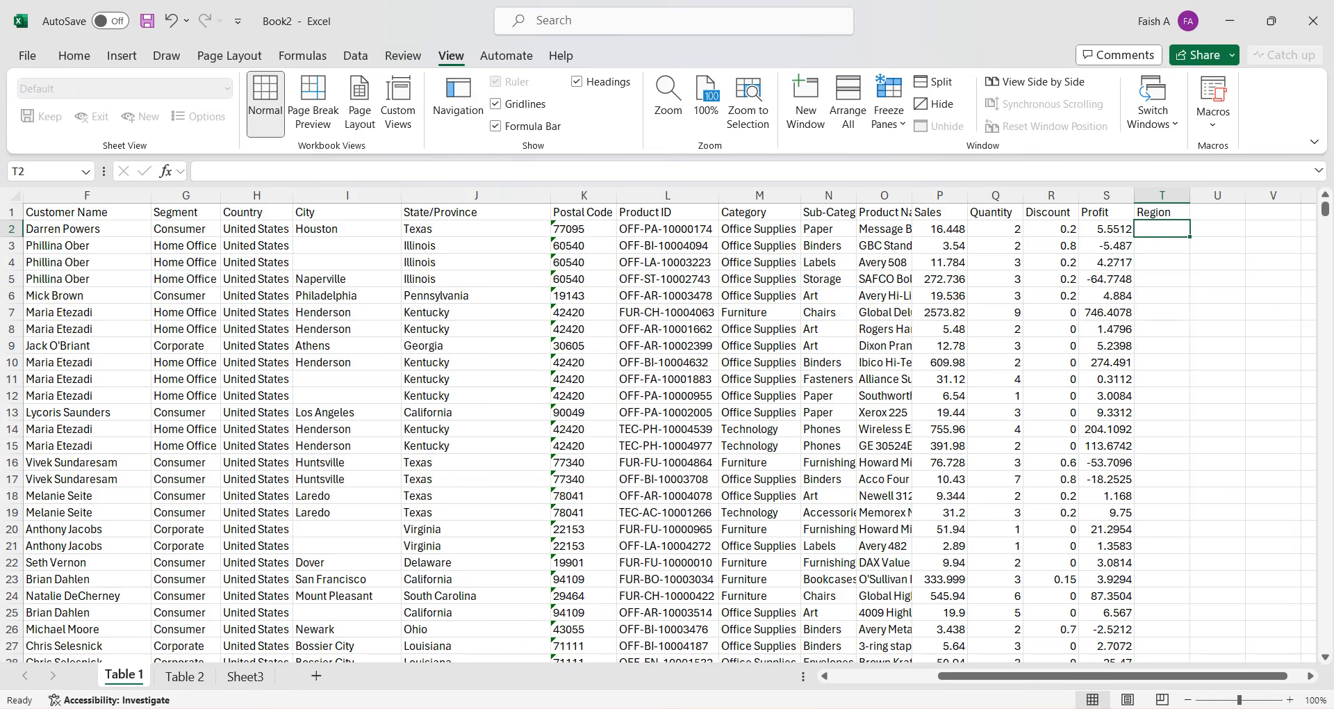
Step: Switch to Tableau Prep Builder to look over the Superstore flow, and return to Table 1 of the Book2 workbook in Excel
{"action": "left_click", "coordinate": [994, 590]}
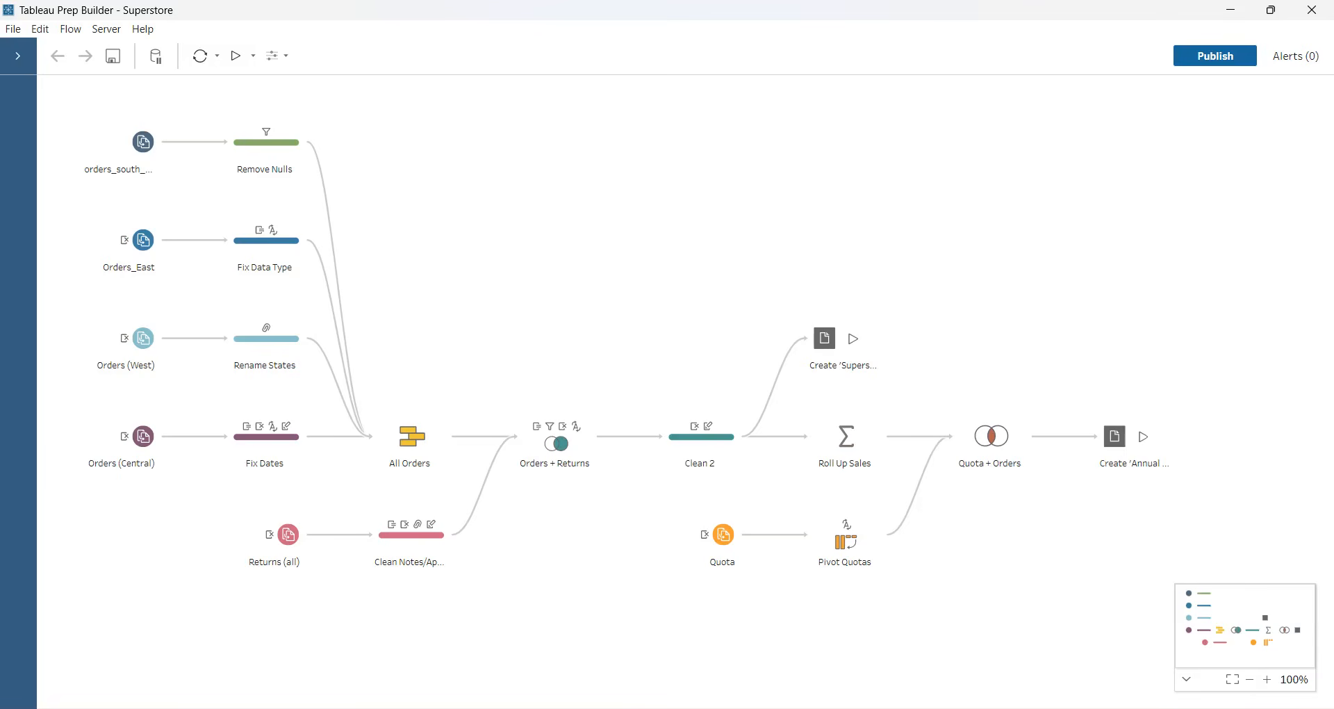
{"action": "key", "text": "alt+Tab"}
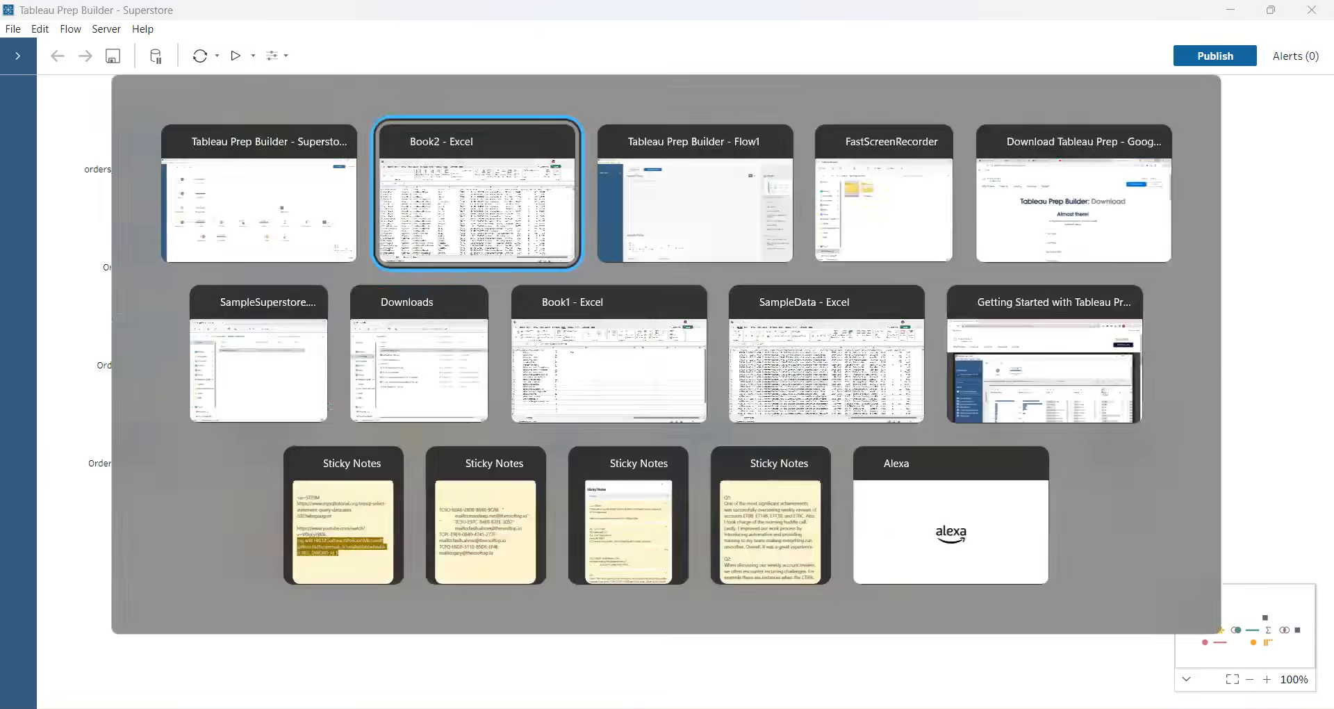
{"action": "left_click", "coordinate": [476, 295]}
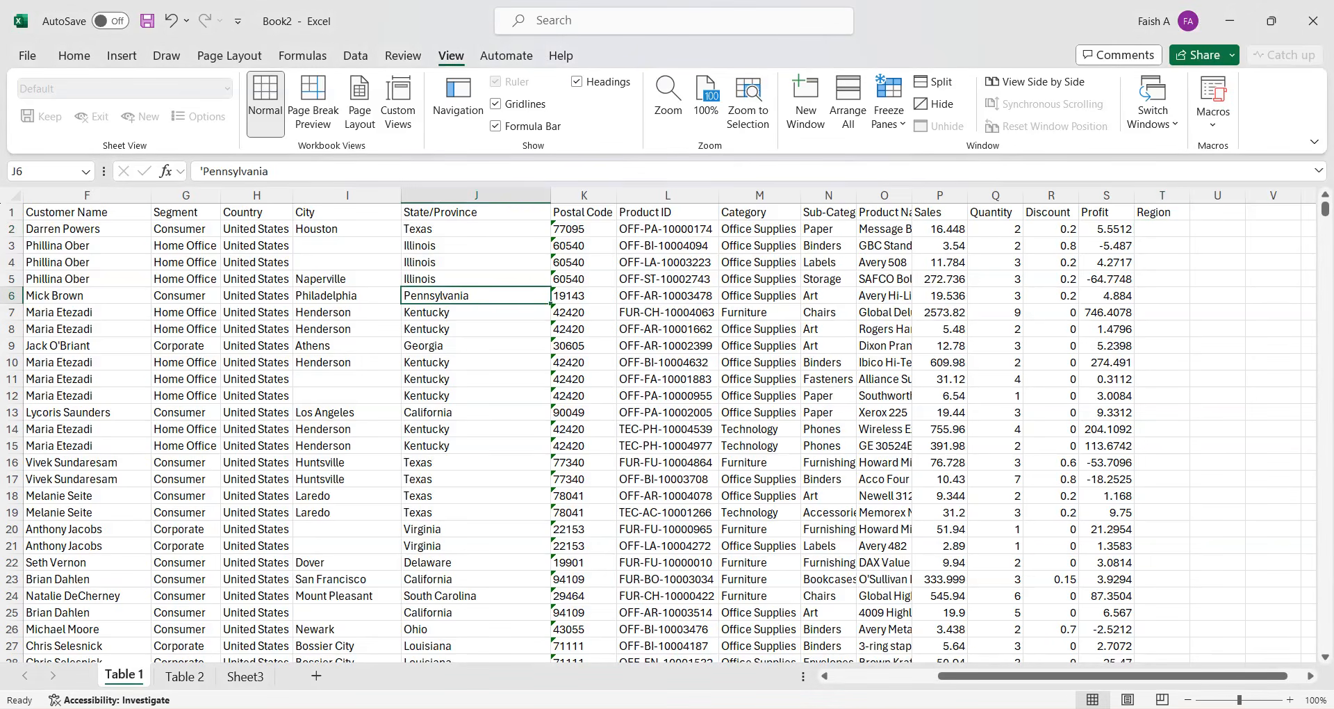
Step: Examine the blank City cells in rows 3 to 4 and 11 to 12 of Table 1, and select the whole City column
{"action": "left_click_drag", "start_coordinate": [347, 245], "coordinate": [347, 263]}
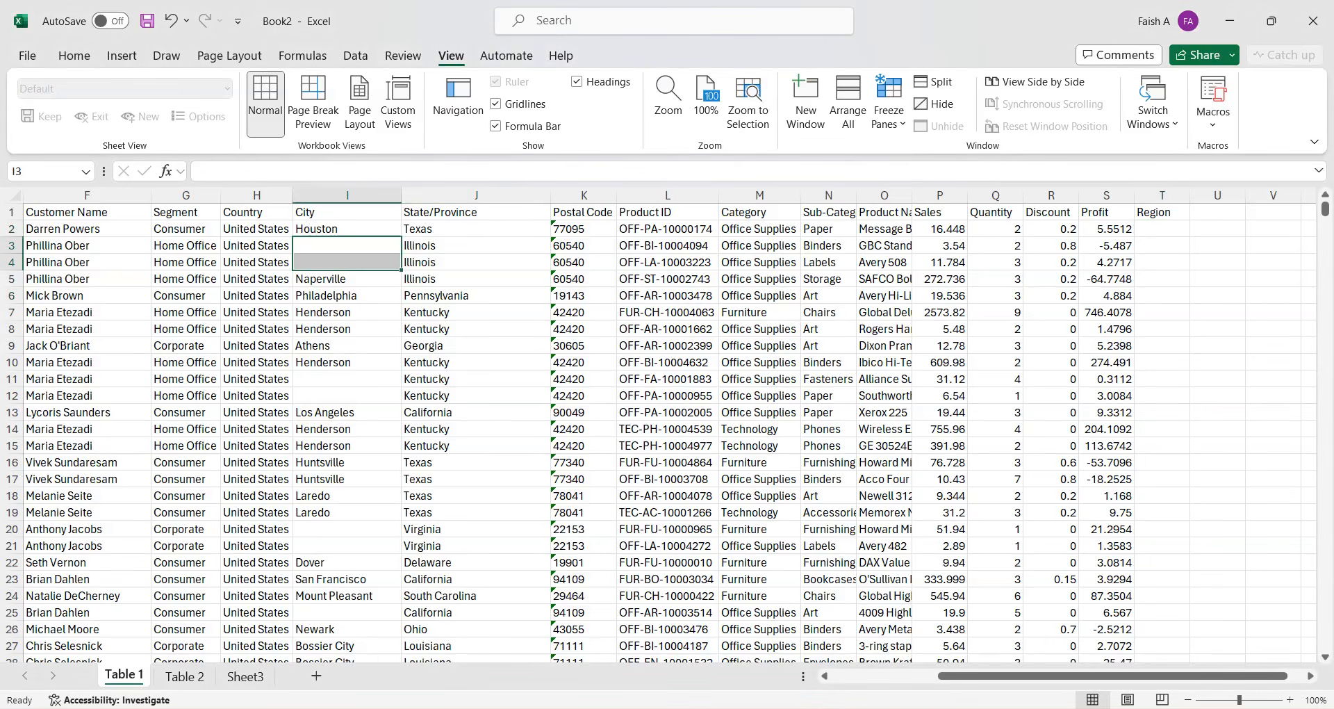
{"action": "left_click_drag", "start_coordinate": [347, 379], "coordinate": [346, 396]}
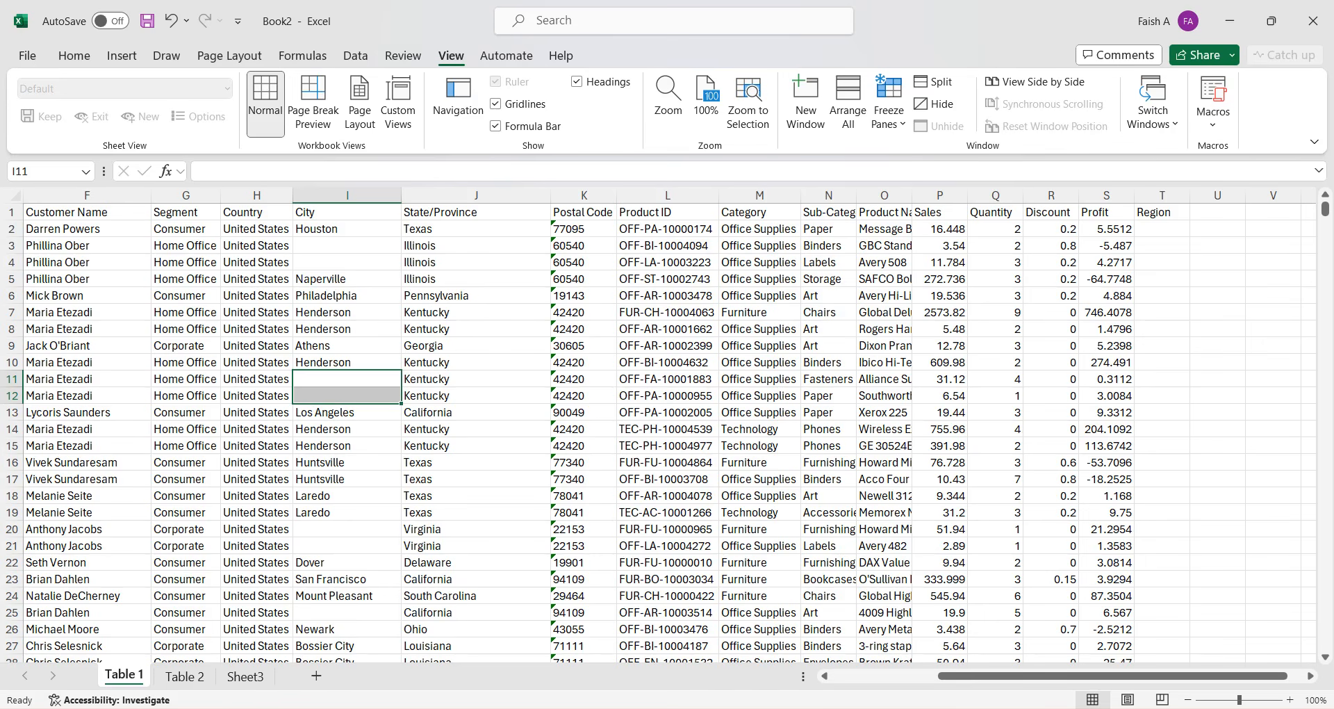
{"action": "left_click", "coordinate": [348, 195]}
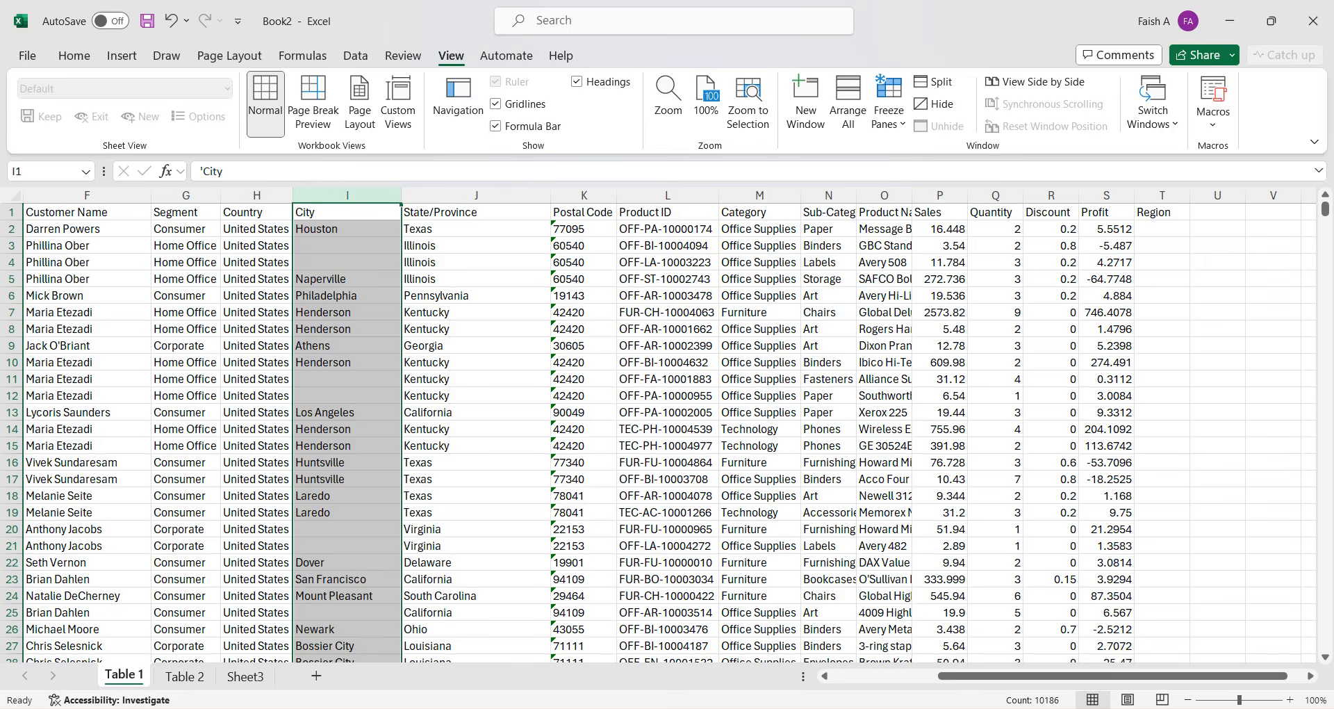
Step: Switch to Sheet3 and review the points on data import sources, data cleaning, data transformation and new calculation
{"action": "left_click", "coordinate": [245, 675]}
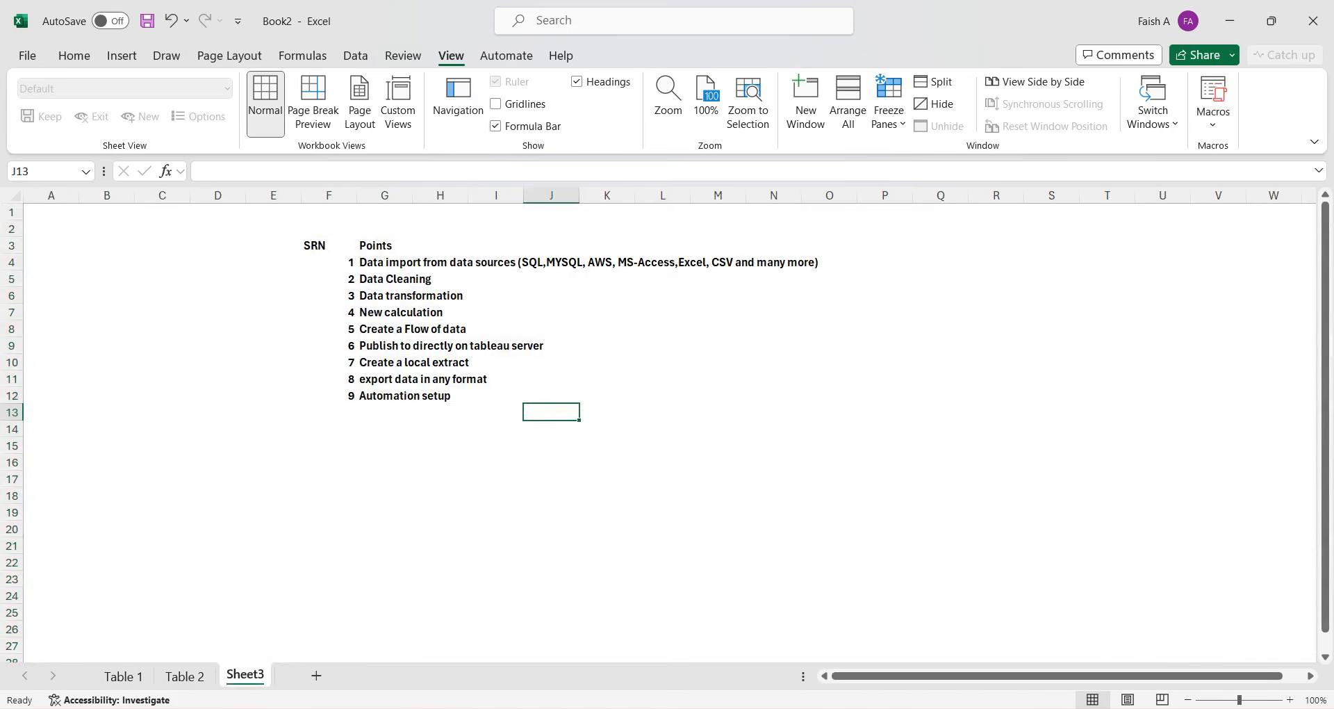
{"action": "left_click", "coordinate": [328, 262]}
{"action": "left_click", "coordinate": [384, 261]}
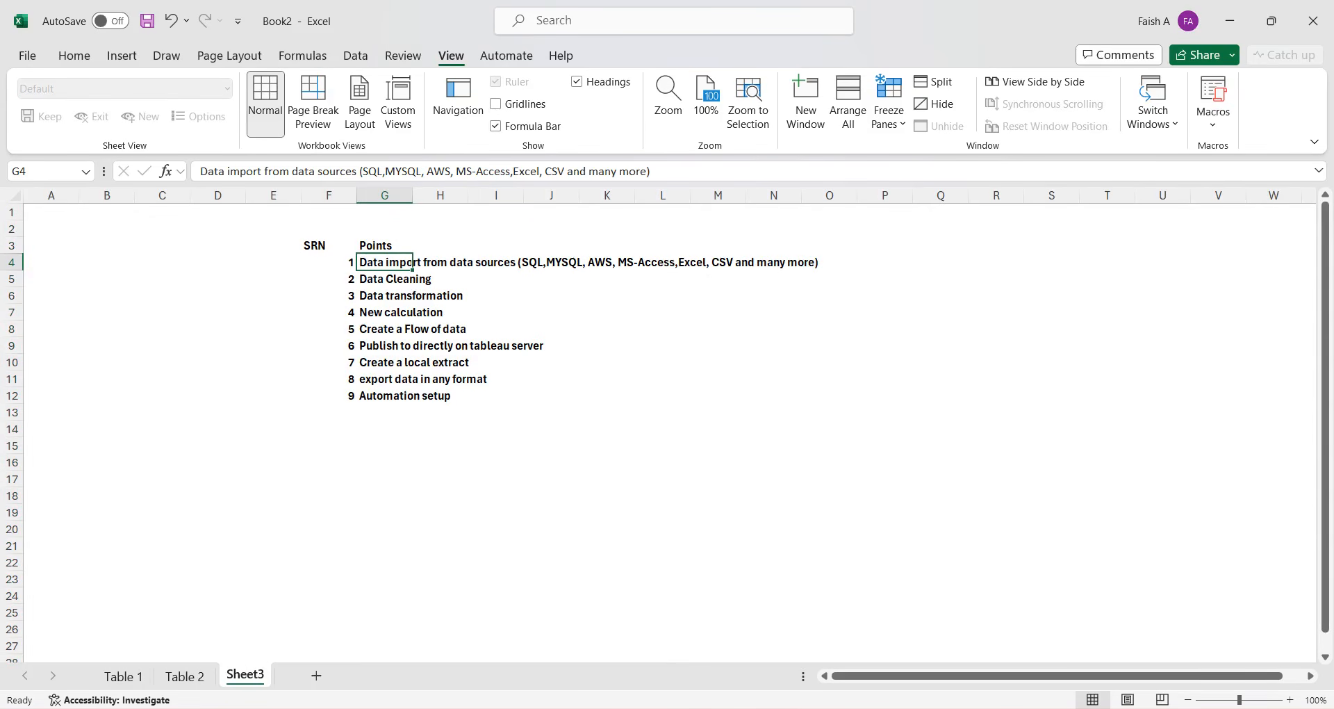
{"action": "left_click", "coordinate": [412, 278]}
{"action": "left_click", "coordinate": [495, 296]}
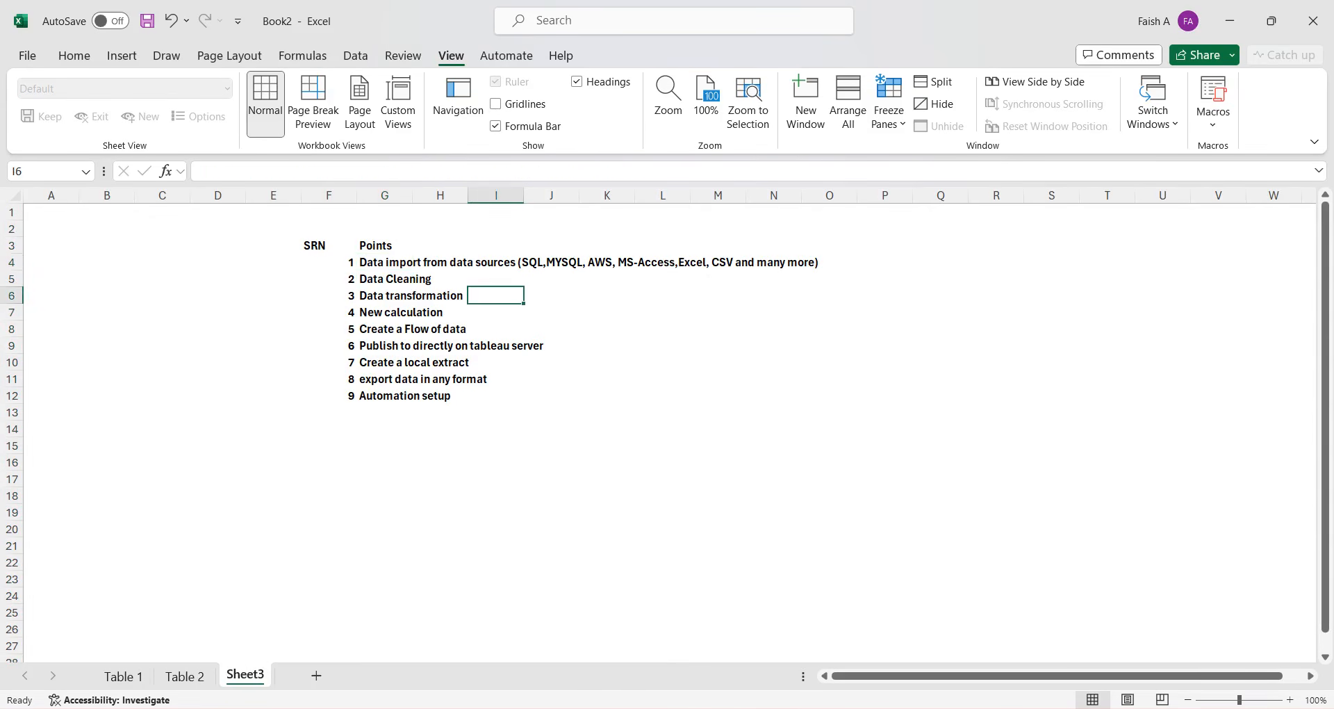
{"action": "left_click", "coordinate": [385, 295]}
{"action": "left_click", "coordinate": [551, 295]}
{"action": "left_click", "coordinate": [410, 312]}
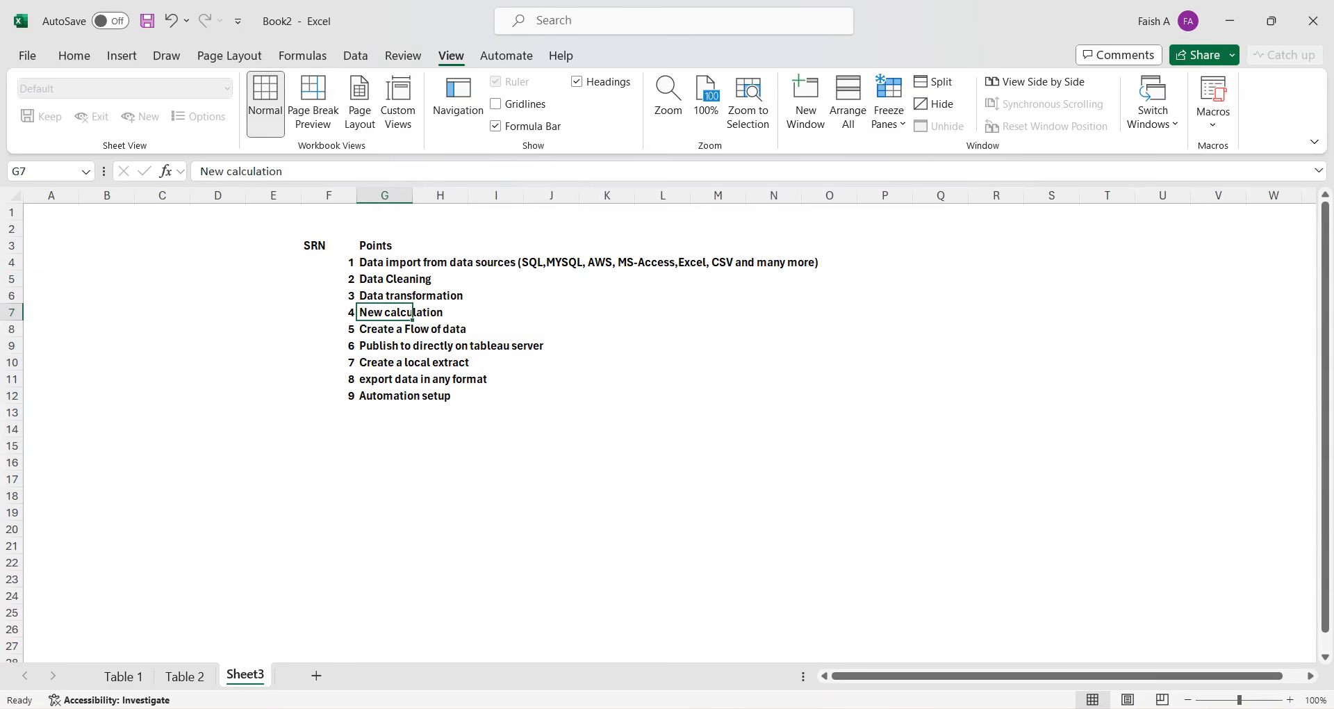
Step: Review the Sheet3 points on creating a data flow, publishing to Tableau Server, local extracts, exporting data and automation setup
{"action": "left_click", "coordinate": [411, 329]}
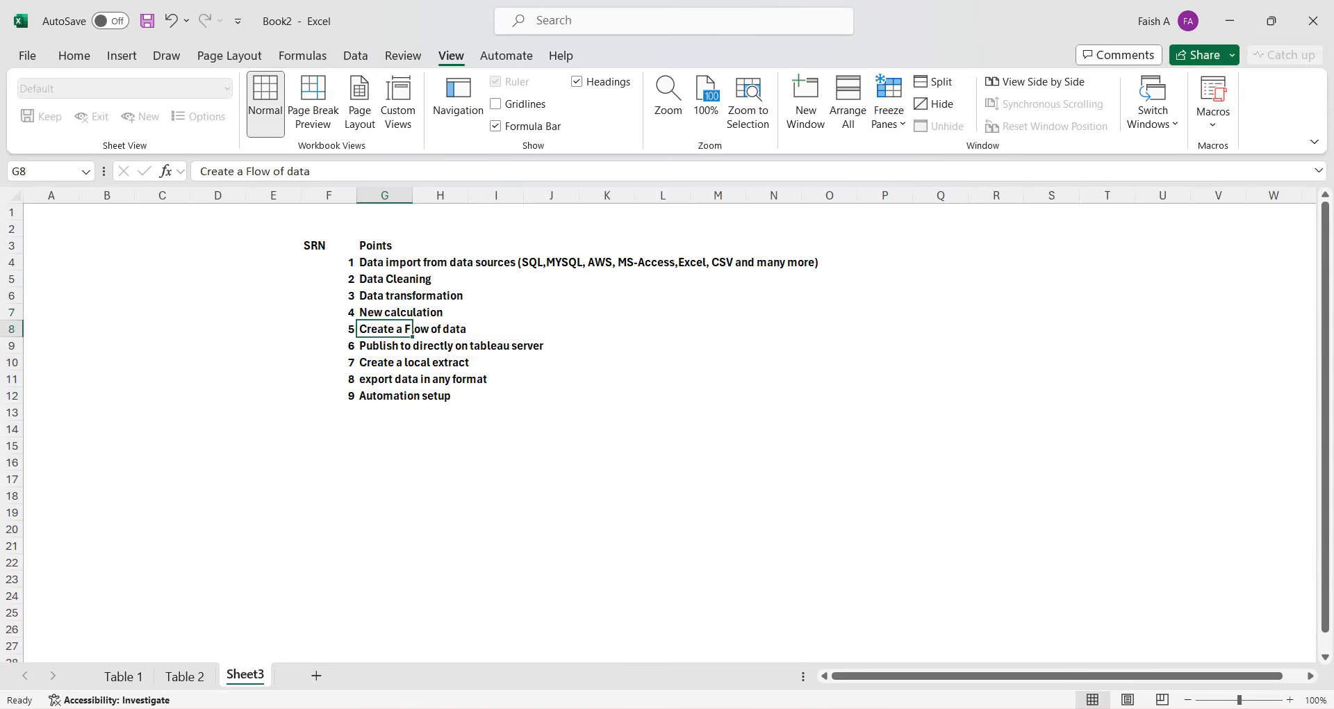
{"action": "left_click", "coordinate": [412, 345]}
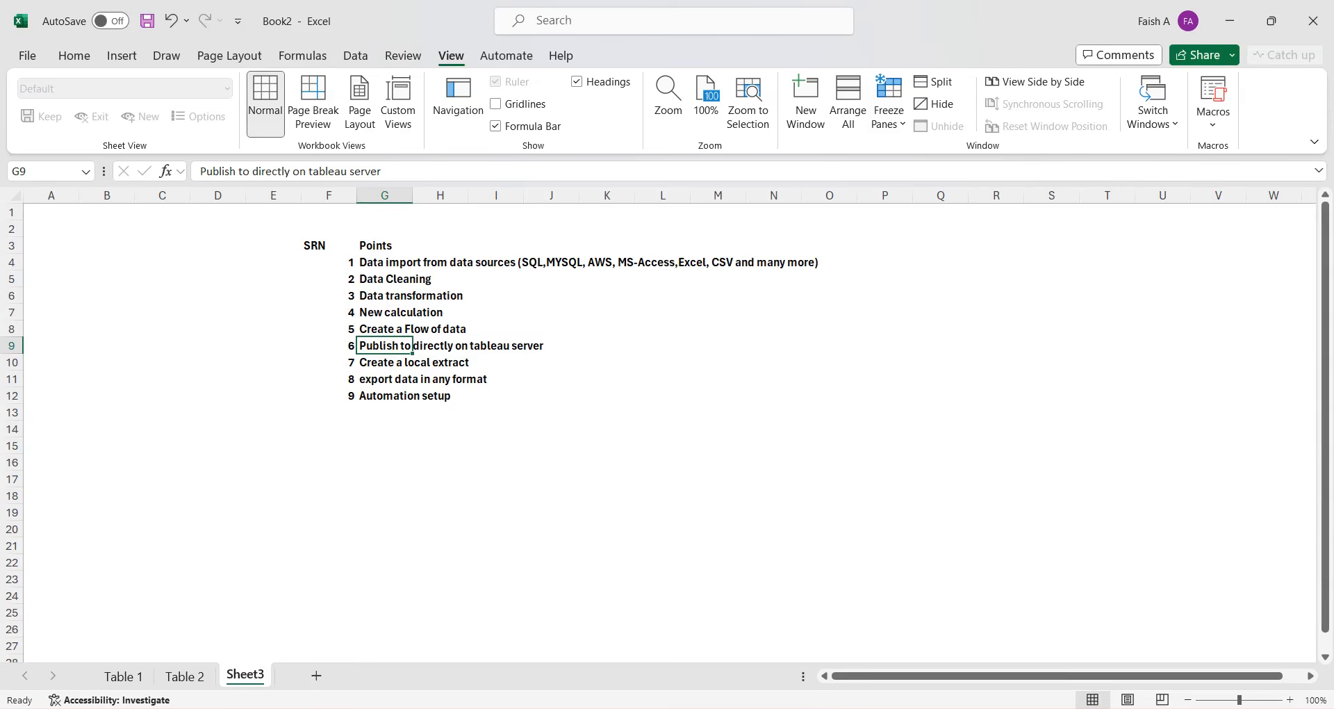
{"action": "left_click", "coordinate": [408, 362]}
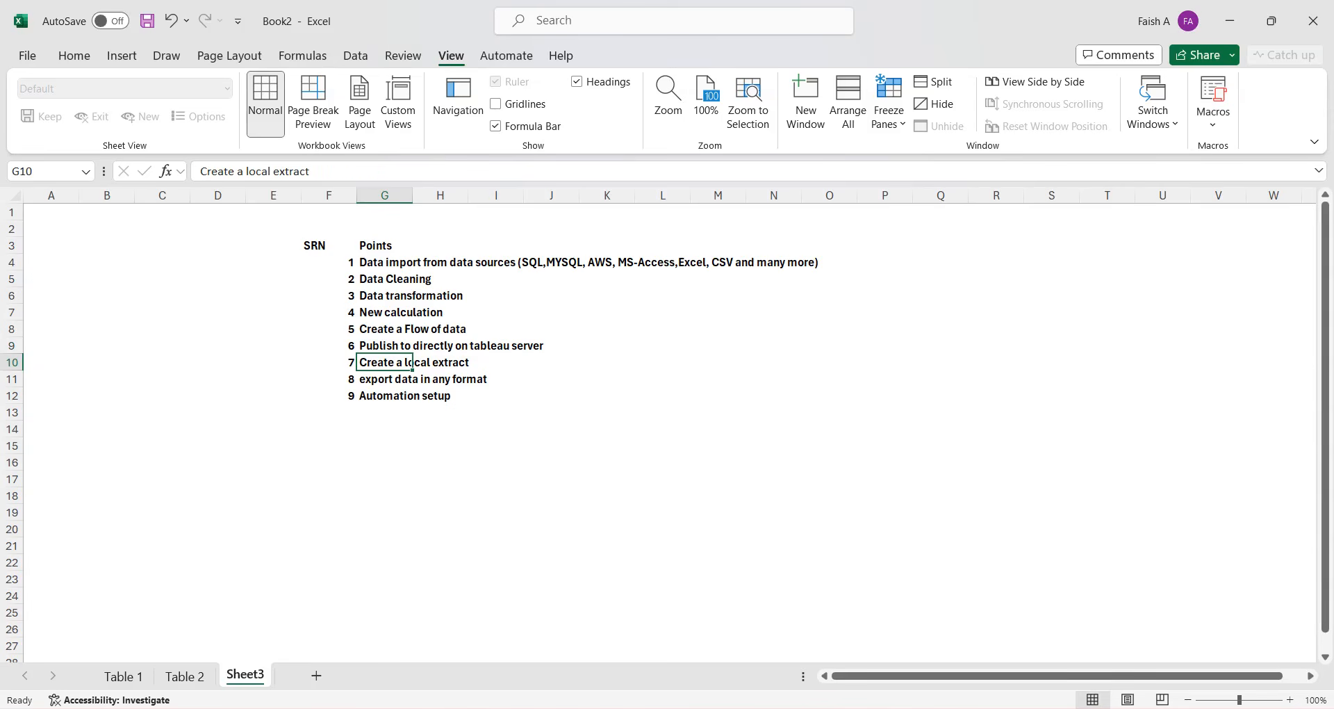
{"action": "left_click", "coordinate": [415, 379]}
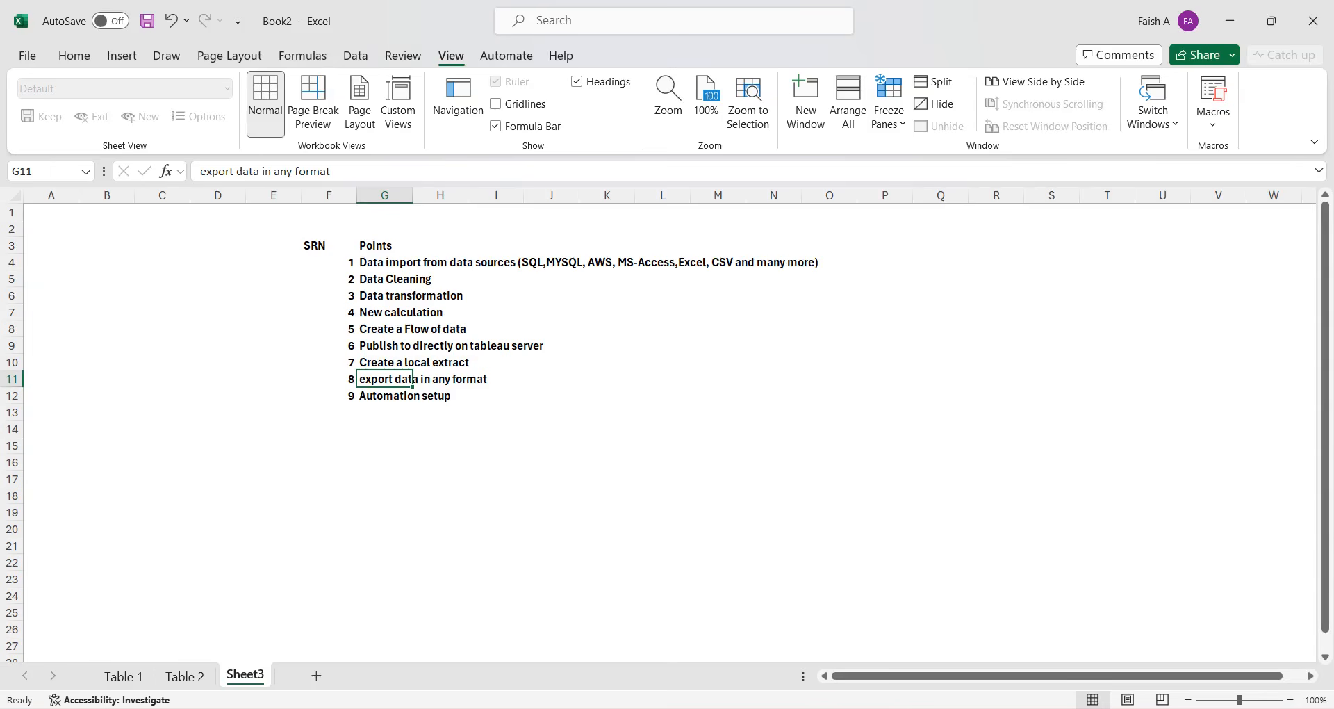
{"action": "left_click", "coordinate": [415, 395]}
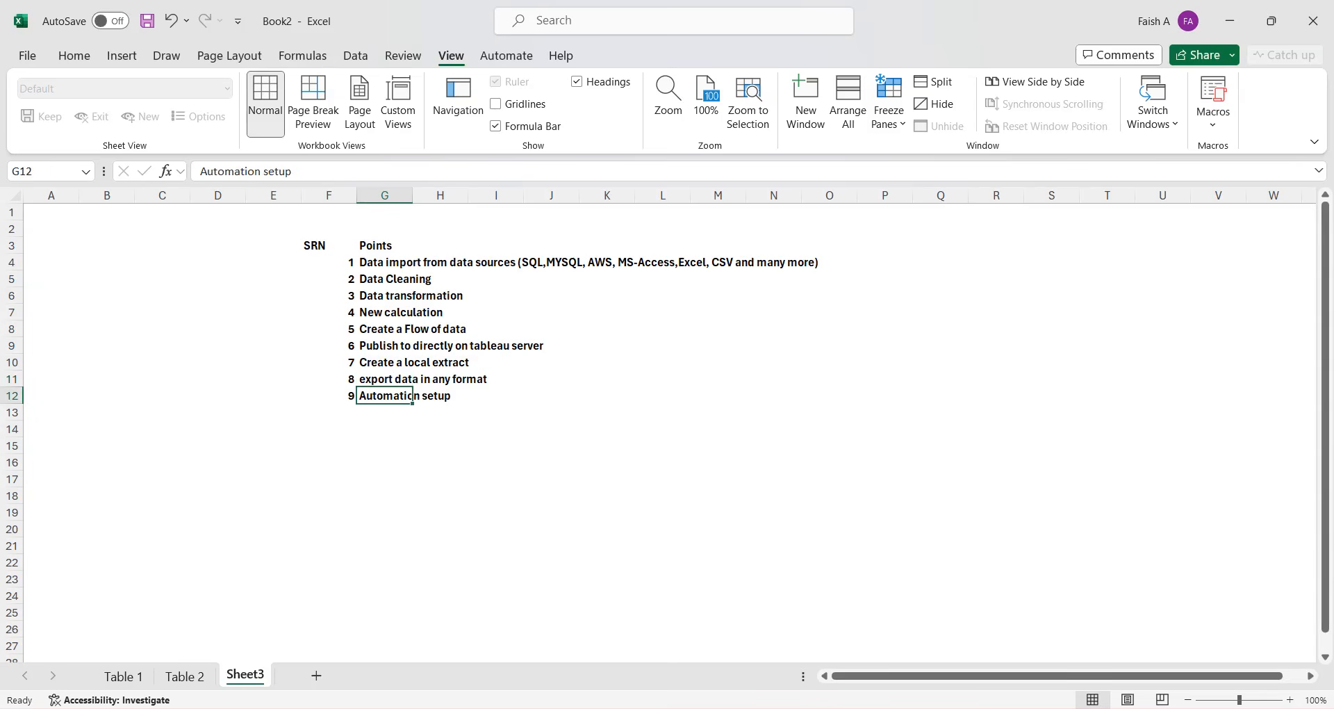